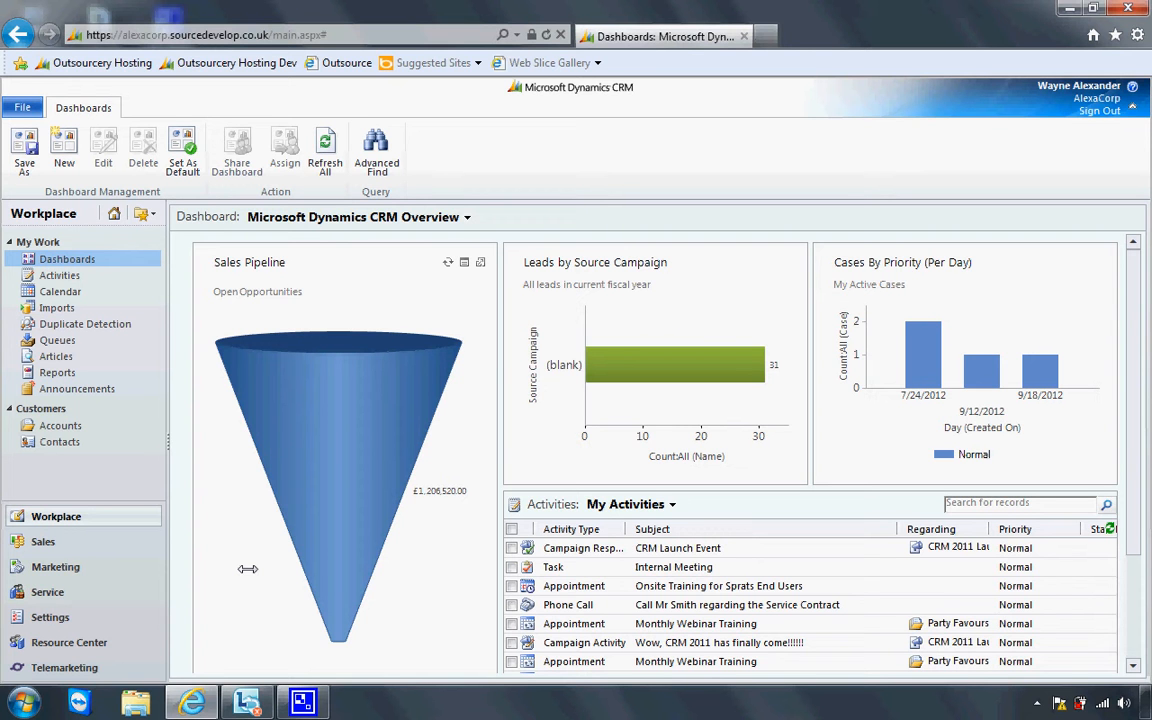
# Switch from the overview dashboard to the CRM Settings area
pyautogui.click(116, 617)
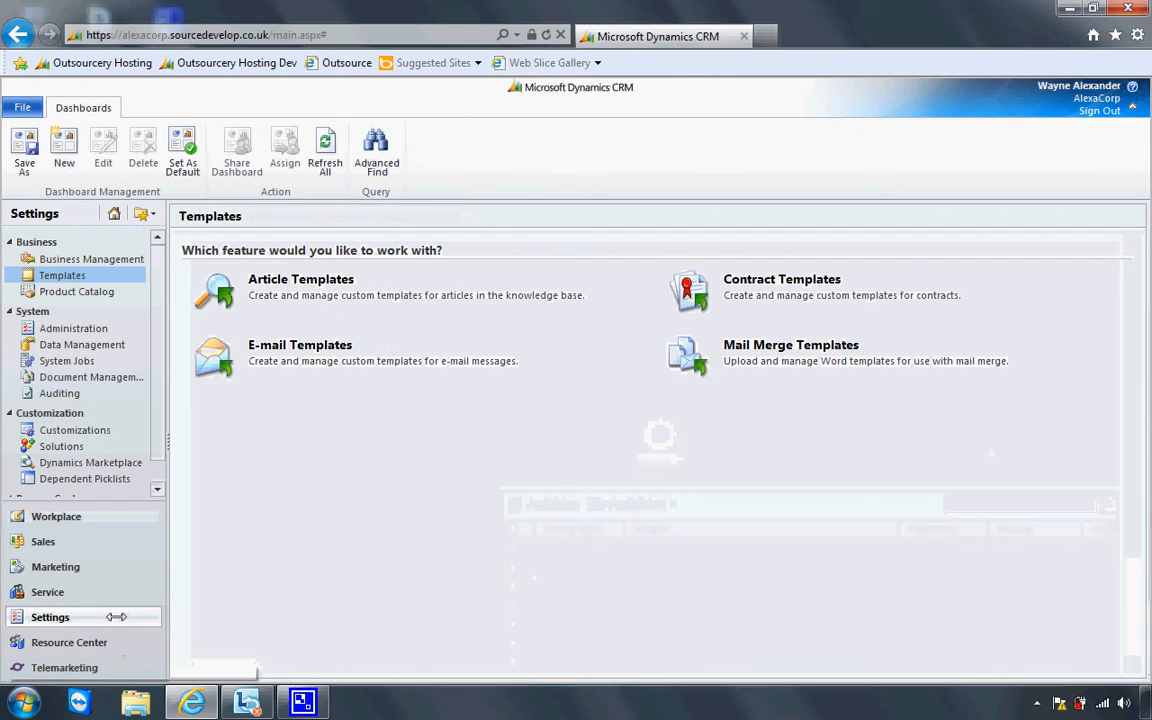
# Go to Settings Templates and show the empty Mail Merge Templates list
pyautogui.click(110, 277)
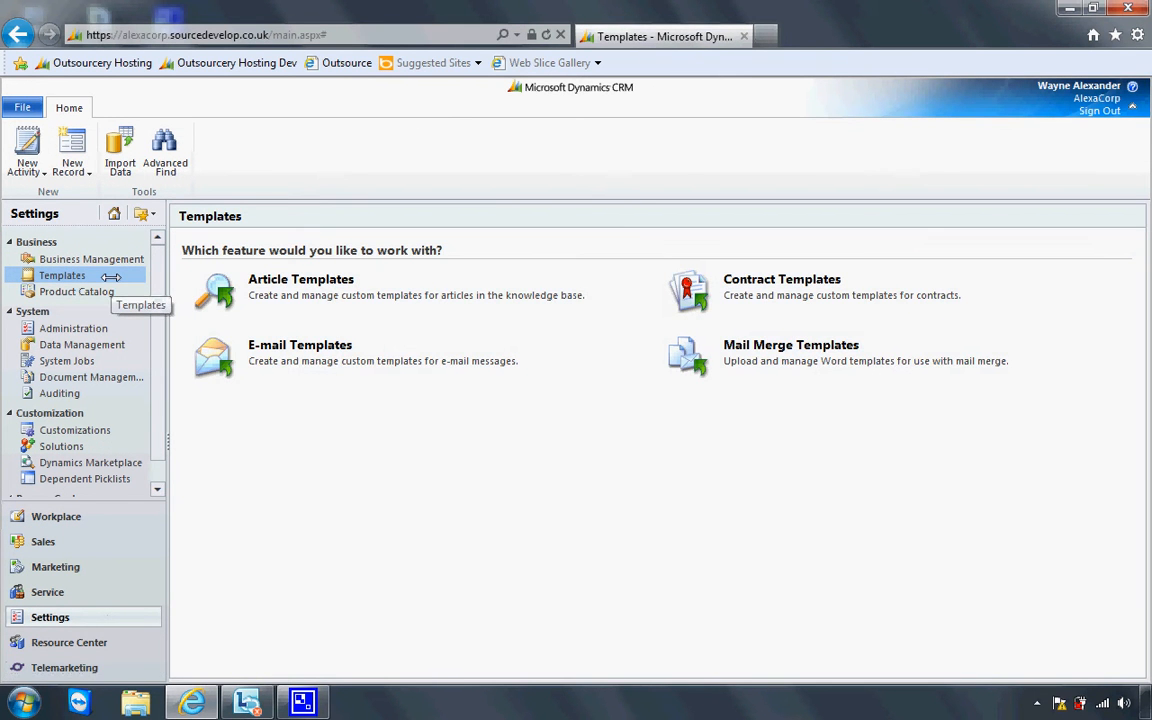
pyautogui.click(745, 346)
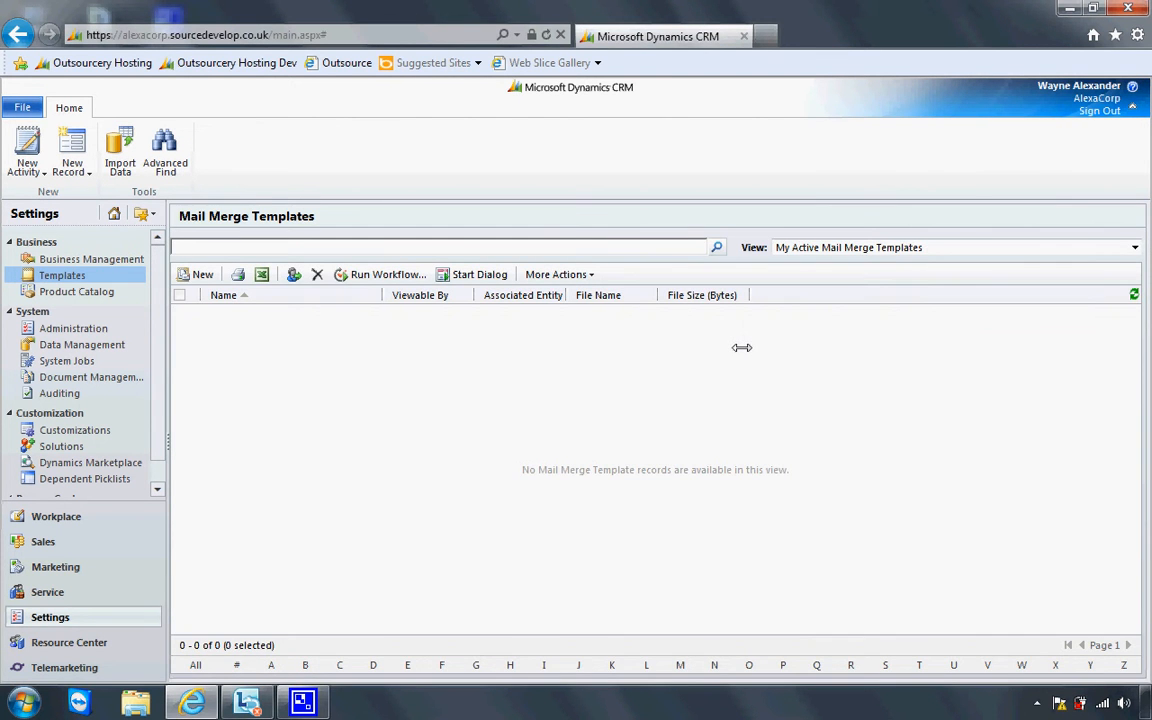
# Create a new mail merge template named 'Thank you for attending the 1st September training webinar - letter'
pyautogui.click(203, 275)
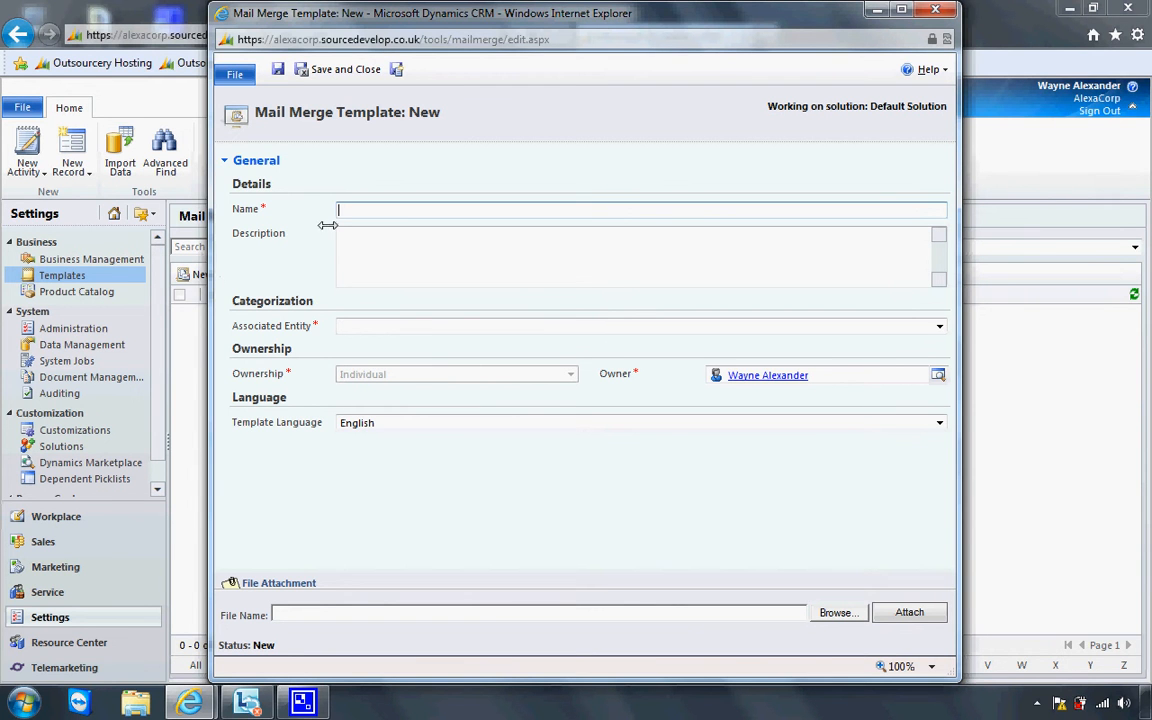
pyautogui.write('Thank you  for atte')
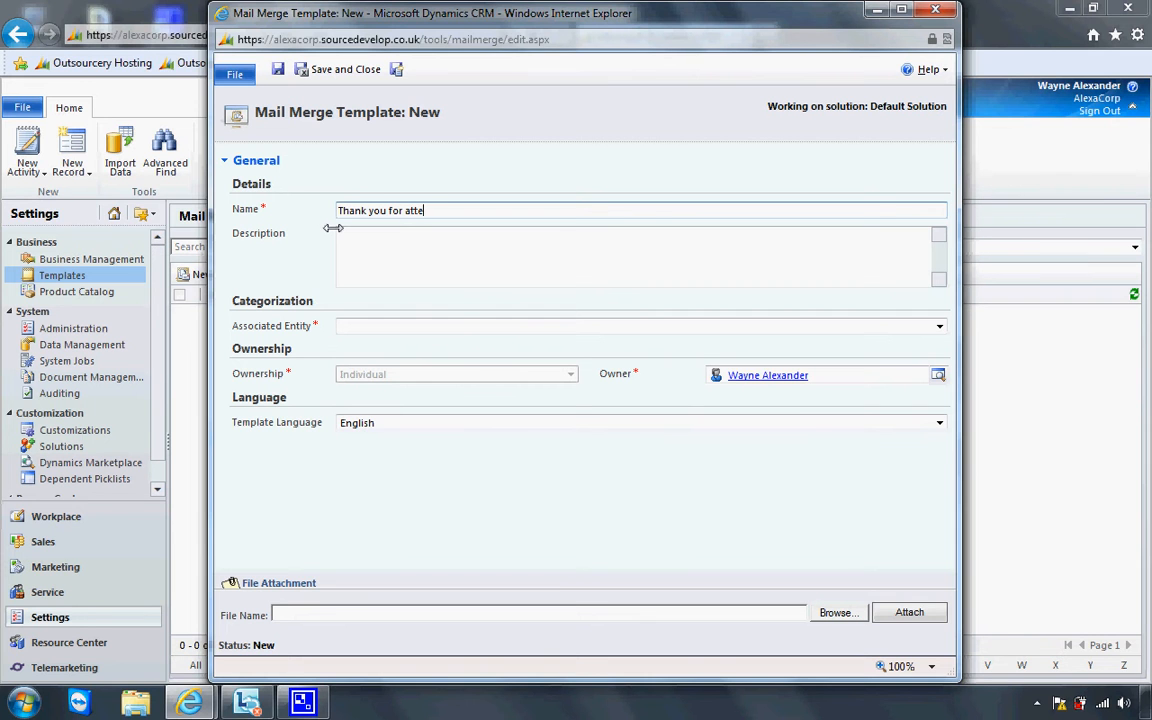
pyautogui.write('nding the 1st September t')
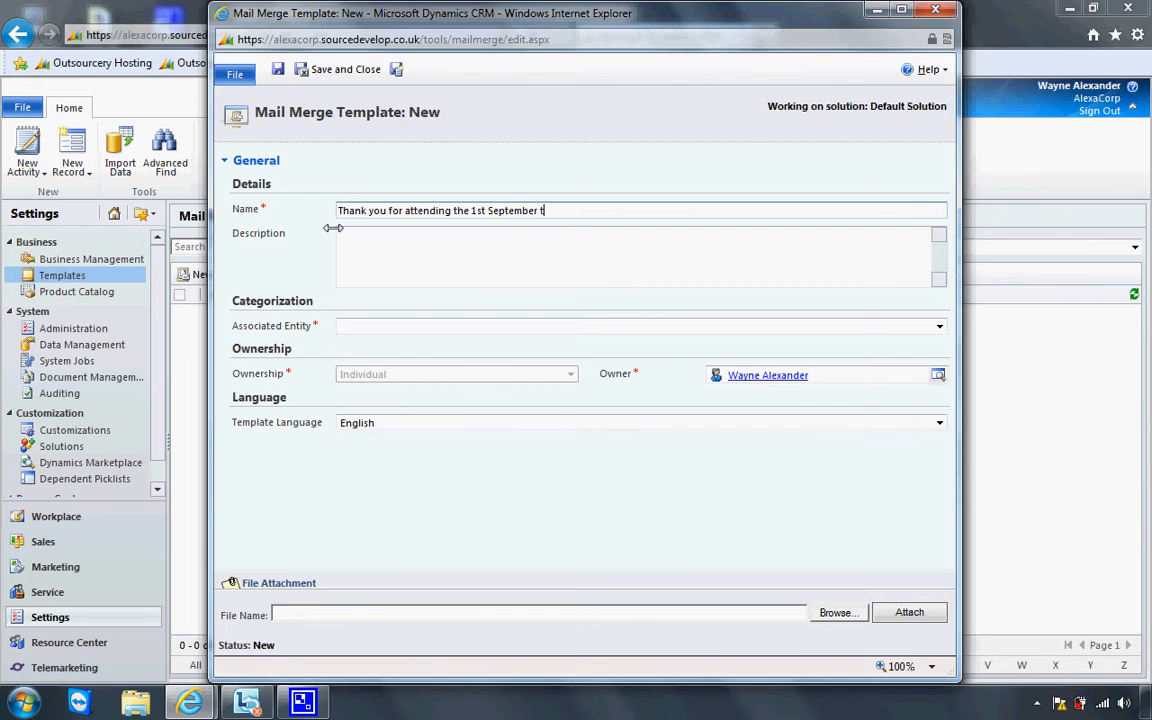
pyautogui.write('raining webinar - letter')
pyautogui.click(345, 238)
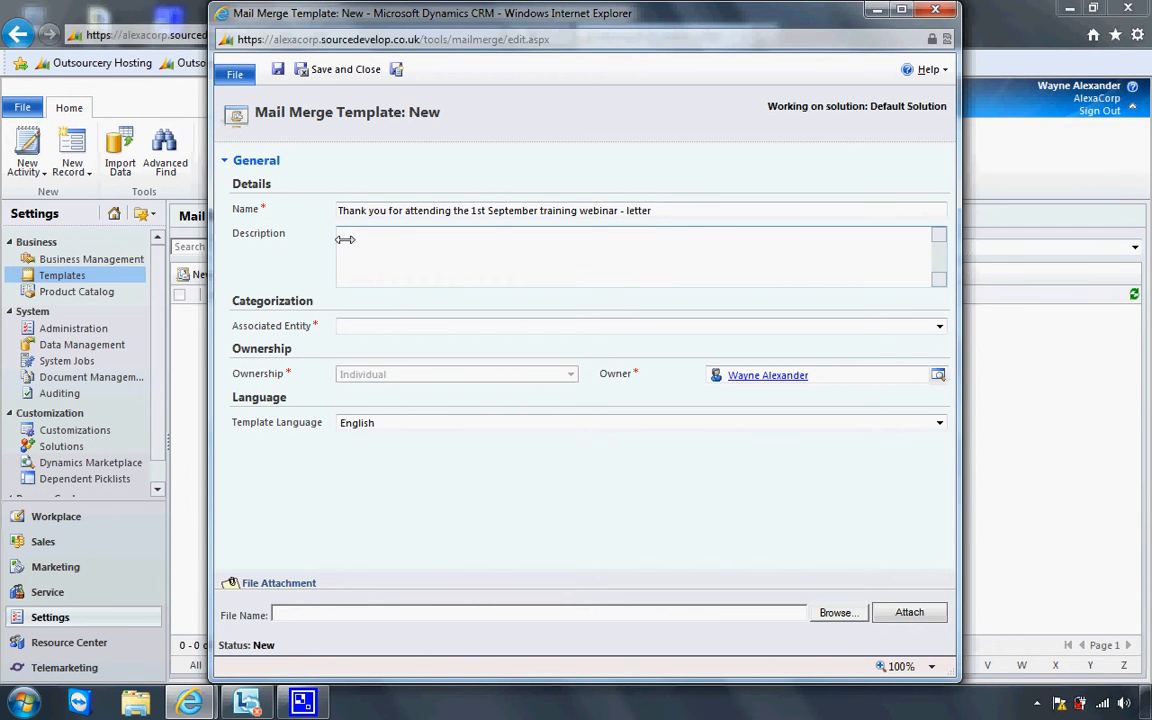
# Associate the template with Contact in English, save it, and open its data field selection
pyautogui.click(400, 323)
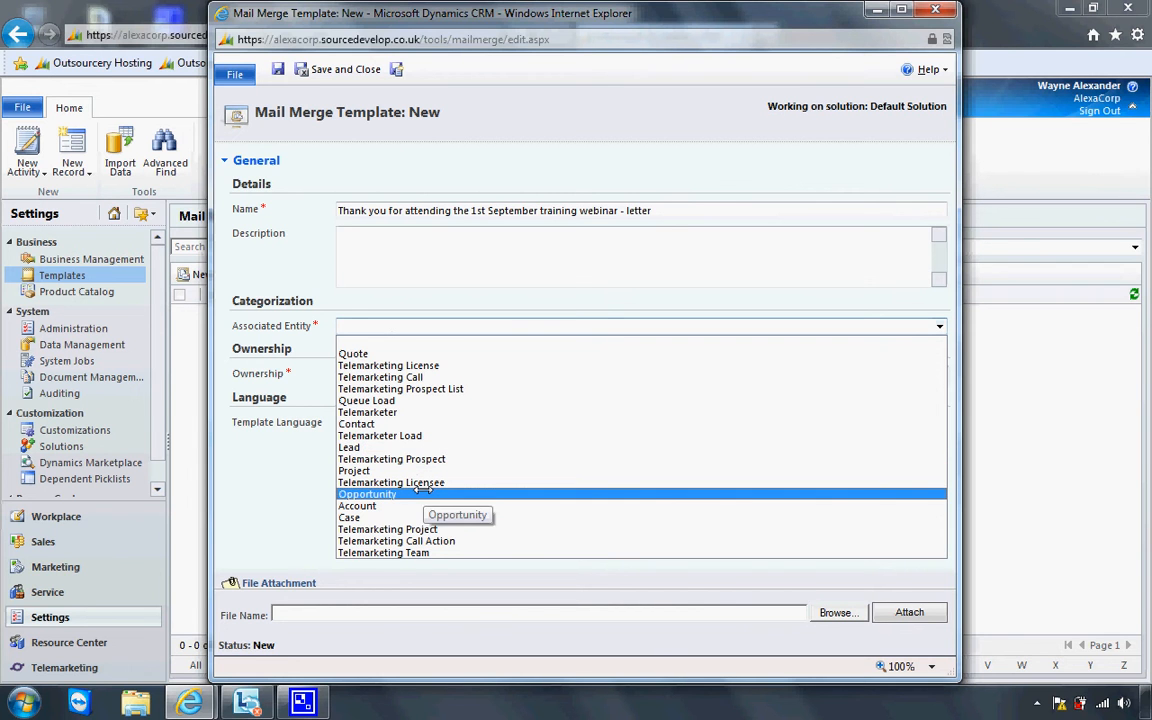
pyautogui.click(438, 424)
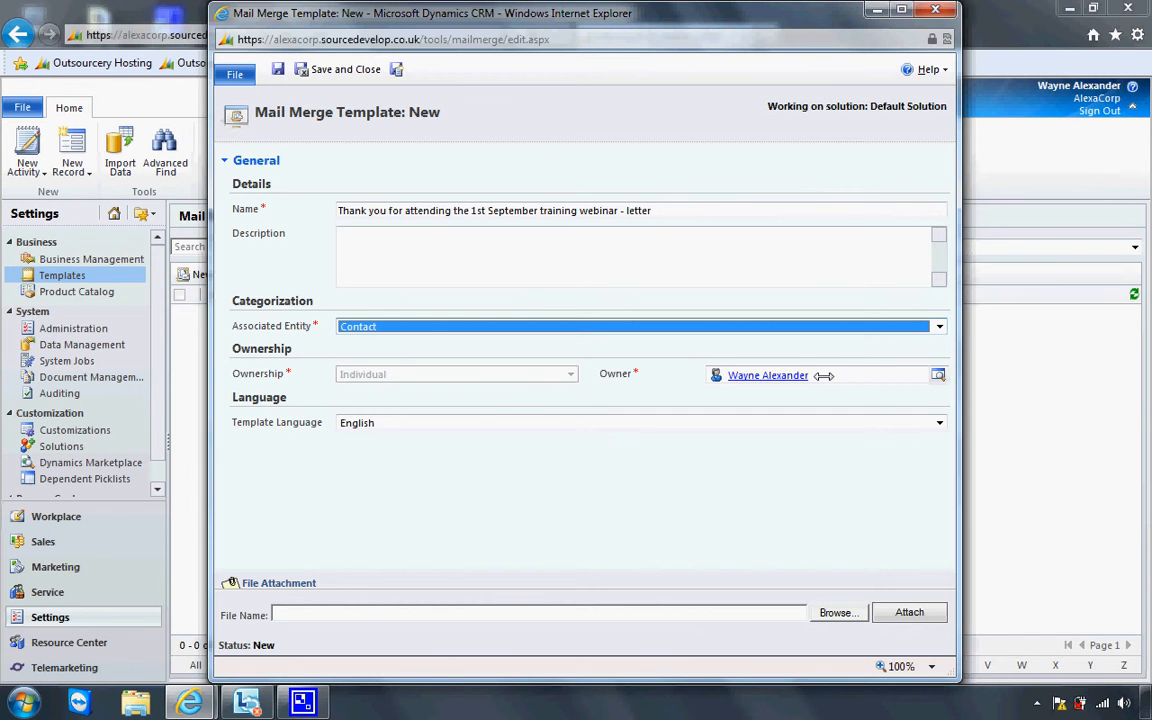
pyautogui.click(489, 418)
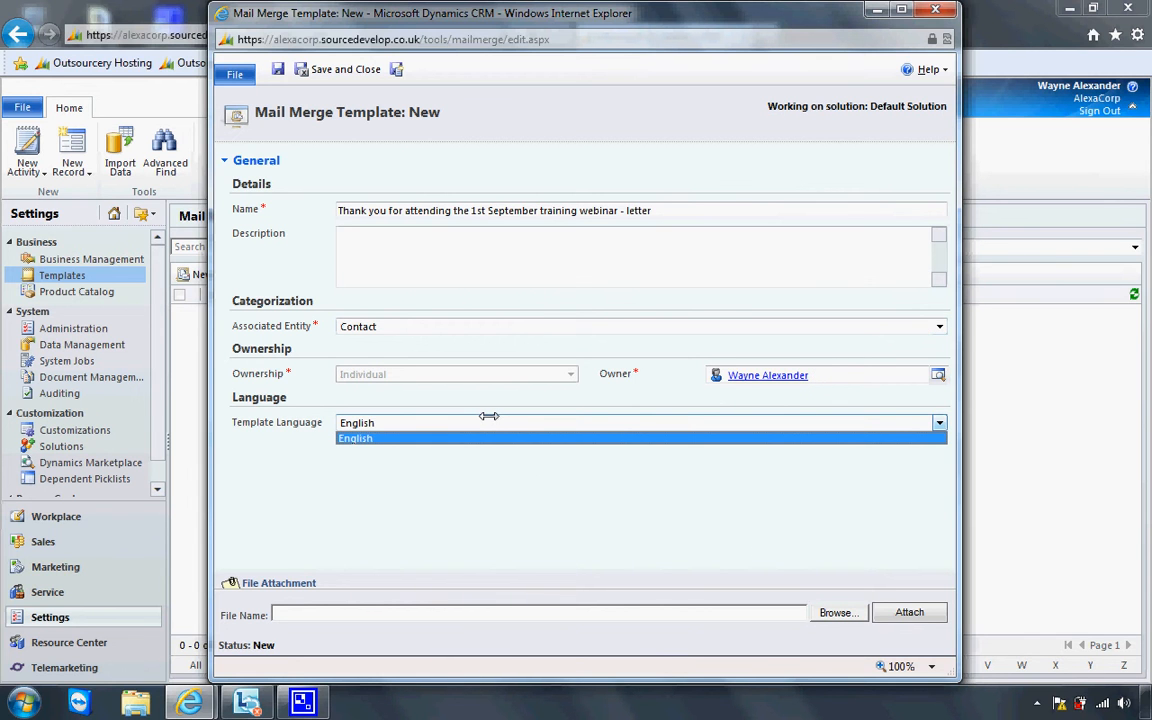
pyautogui.click(461, 465)
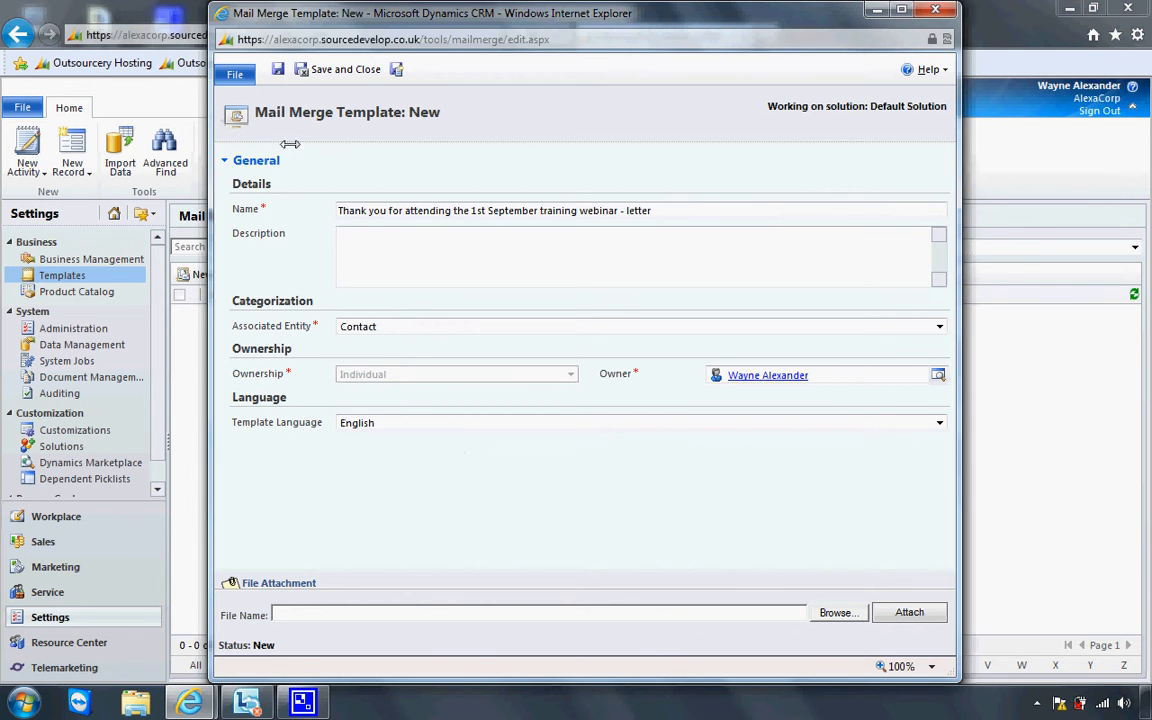
pyautogui.click(273, 69)
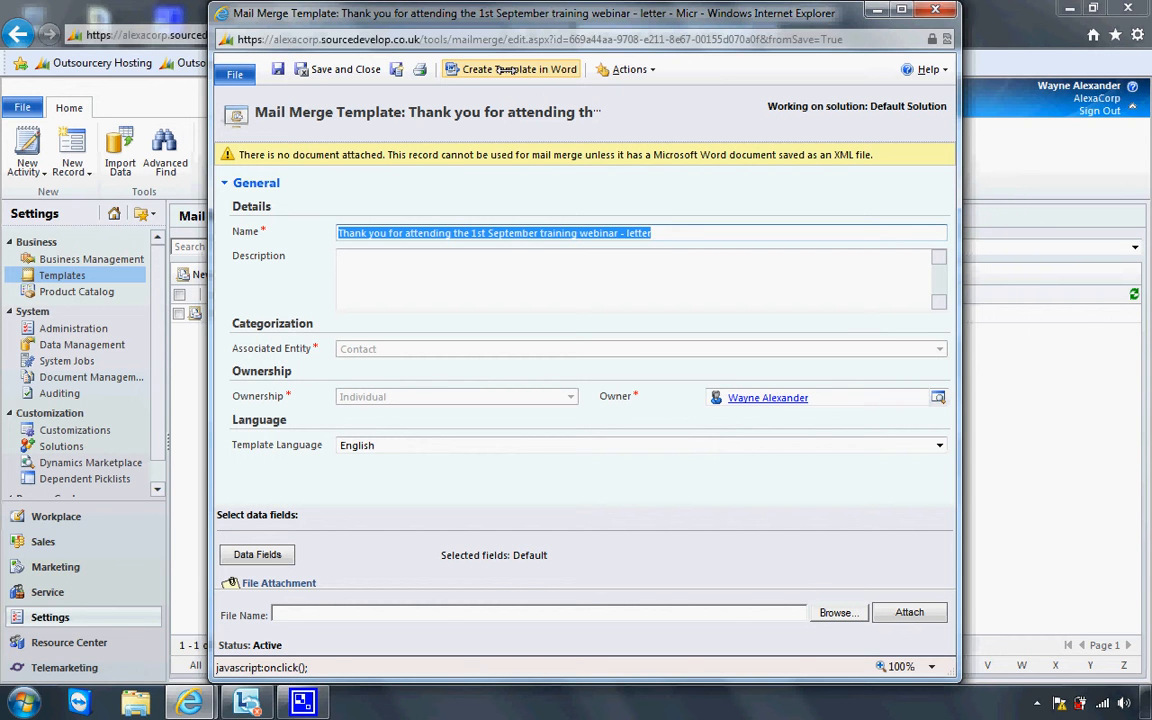
pyautogui.click(281, 553)
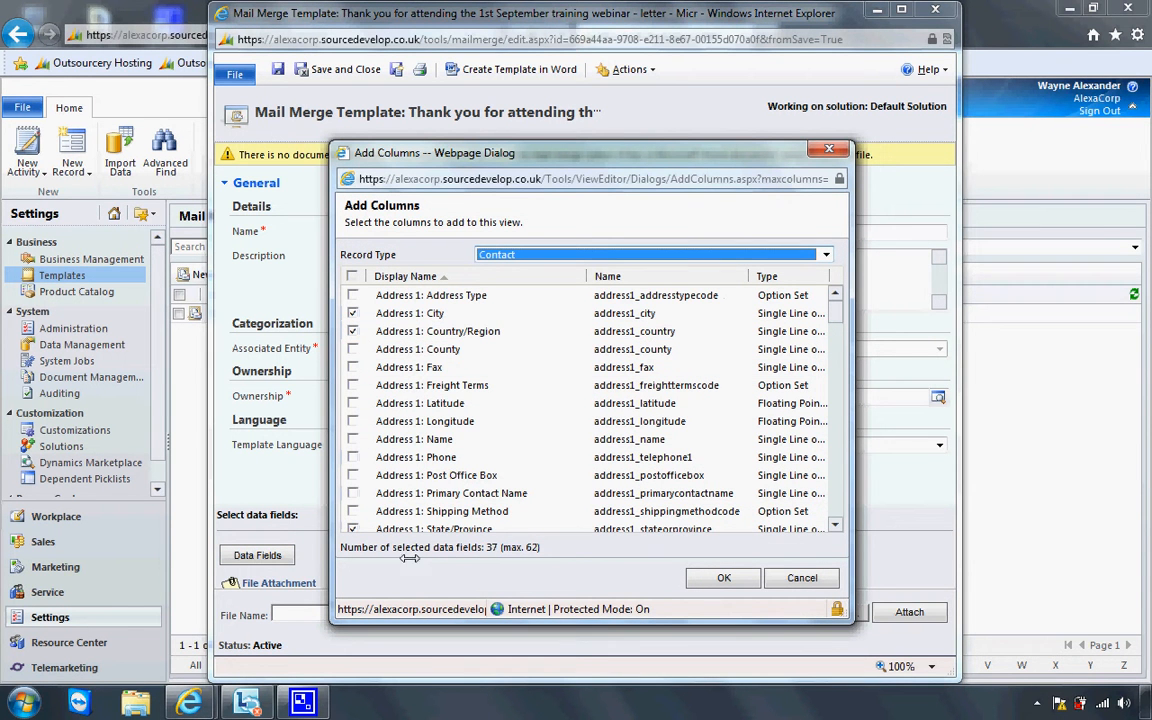
# Add City, Web Site, Created By and Children's Names to the data fields, totalling 40
pyautogui.click(352, 331)
pyautogui.scroll(-4, 833, 336)
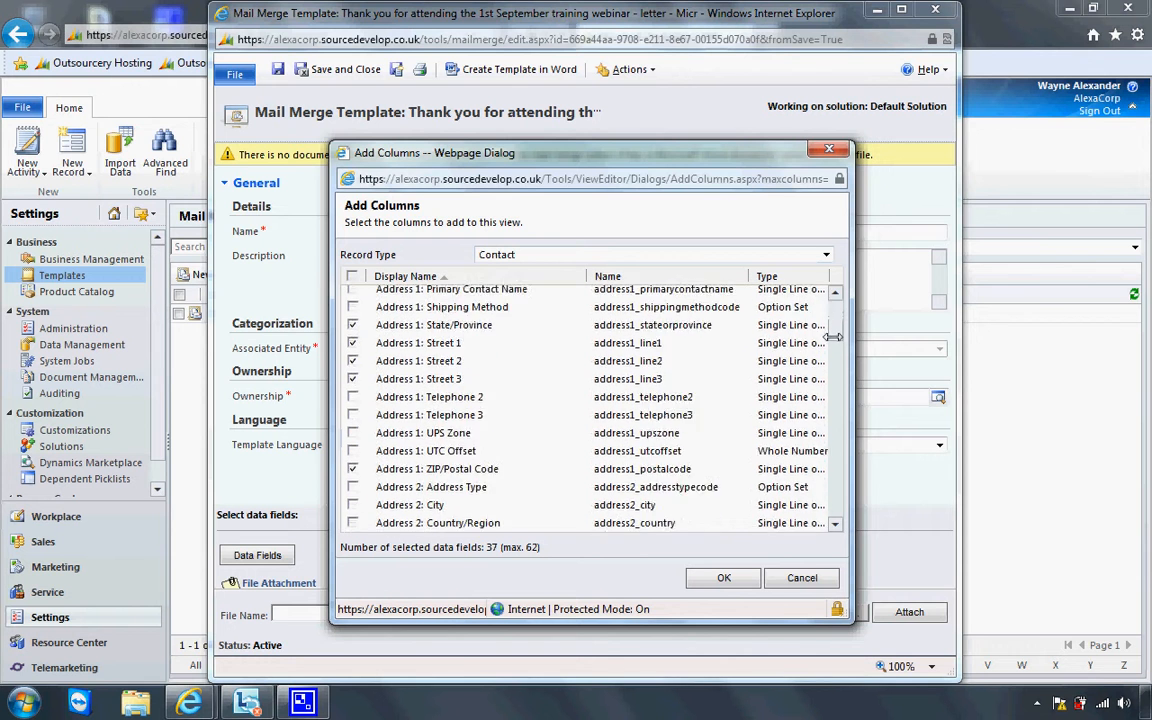
pyautogui.moveTo(833, 337); pyautogui.dragTo(836, 512)
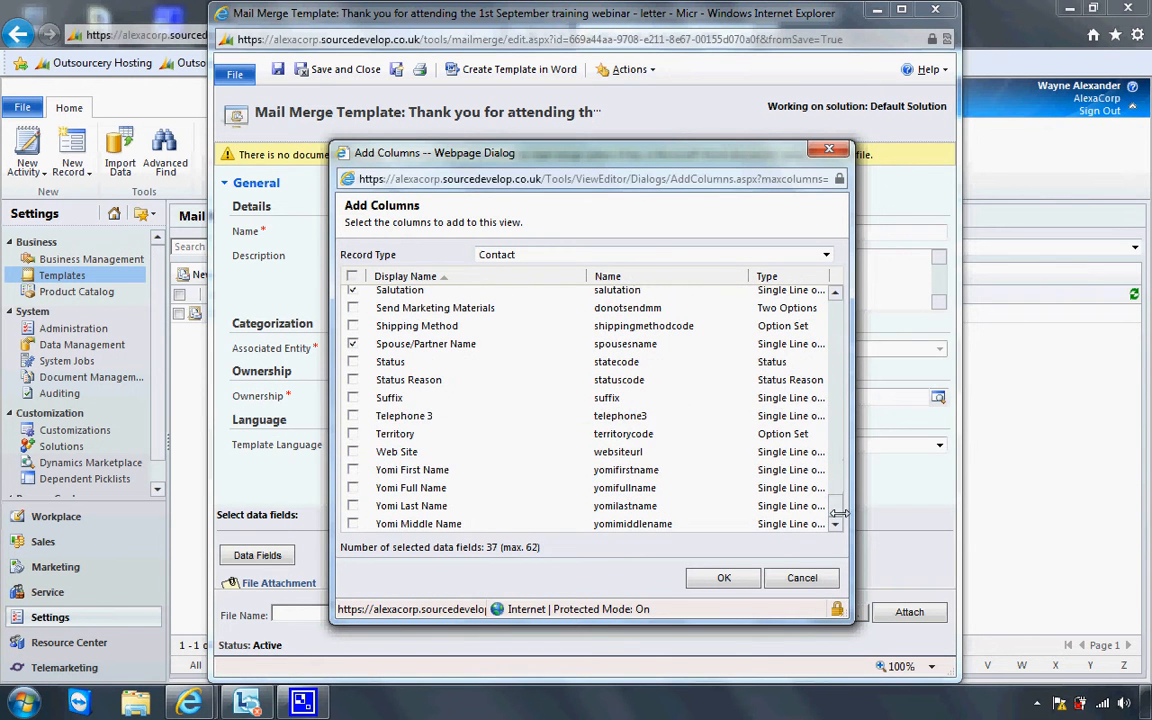
pyautogui.click(353, 452)
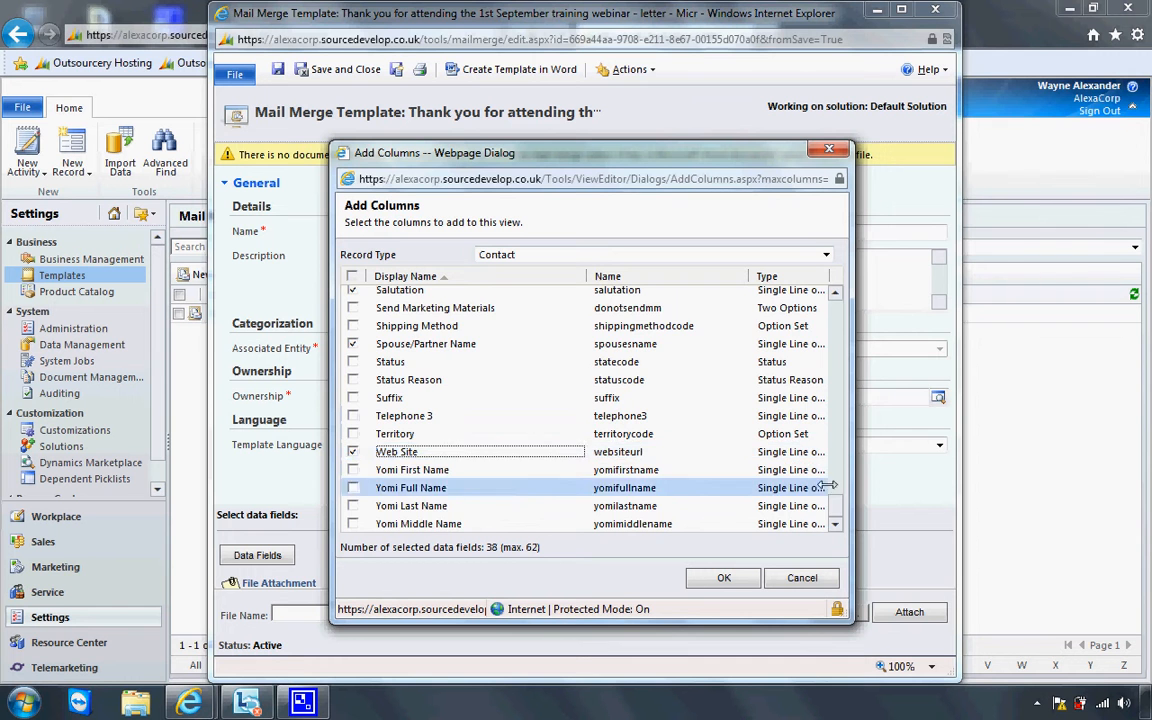
pyautogui.scroll(6, 833, 483)
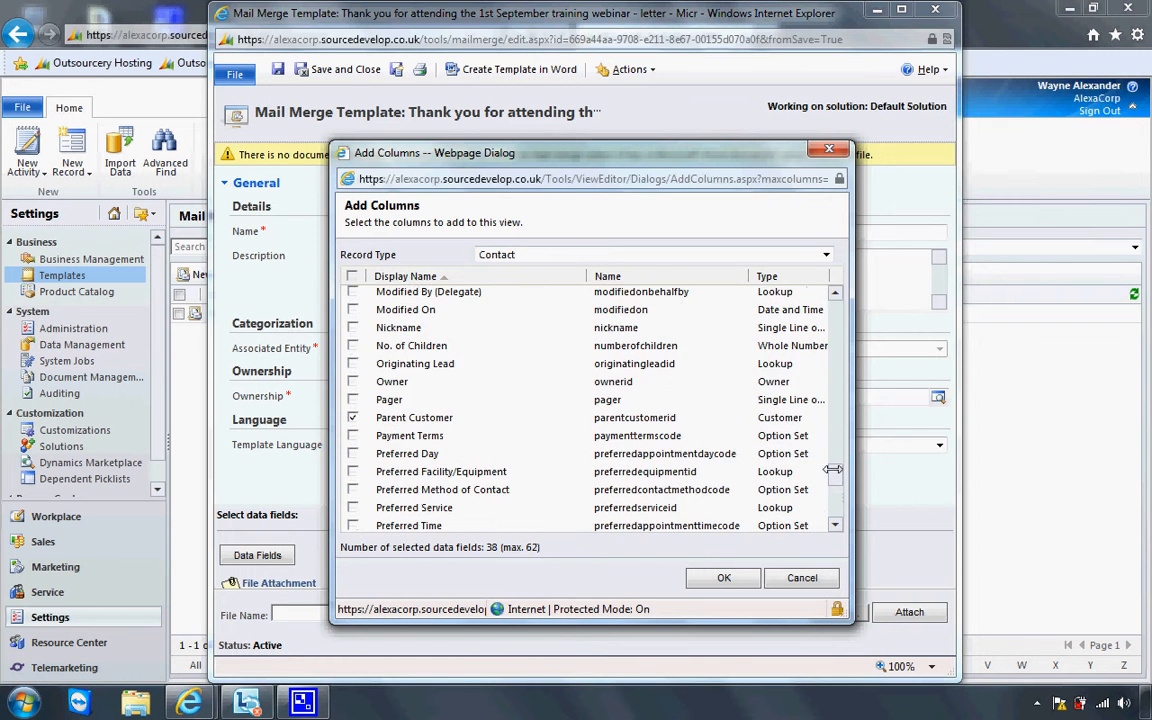
pyautogui.moveTo(833, 469); pyautogui.dragTo(831, 404)
pyautogui.click(813, 396)
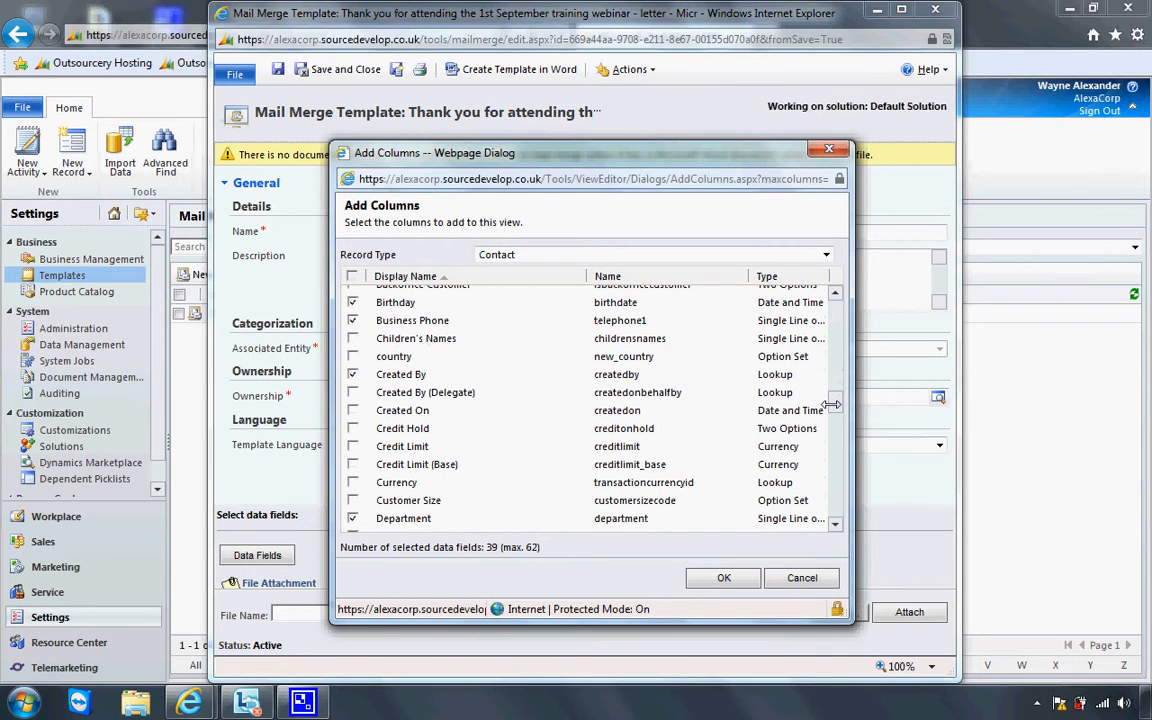
pyautogui.click(349, 339)
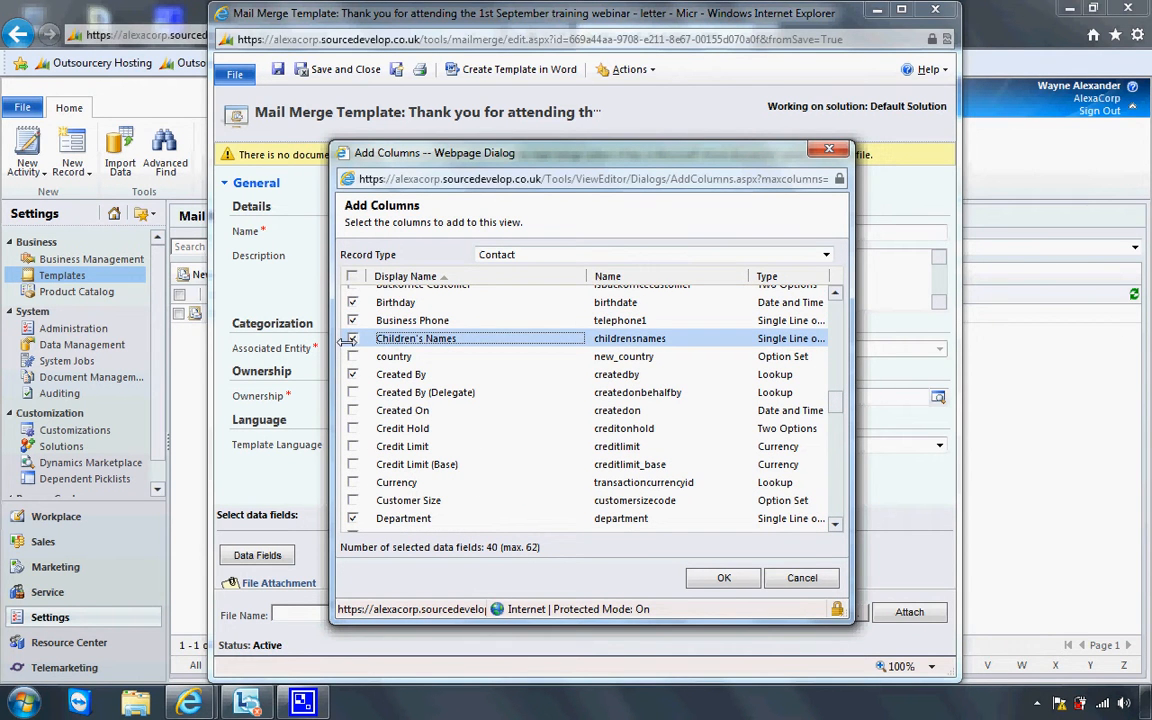
pyautogui.click(704, 580)
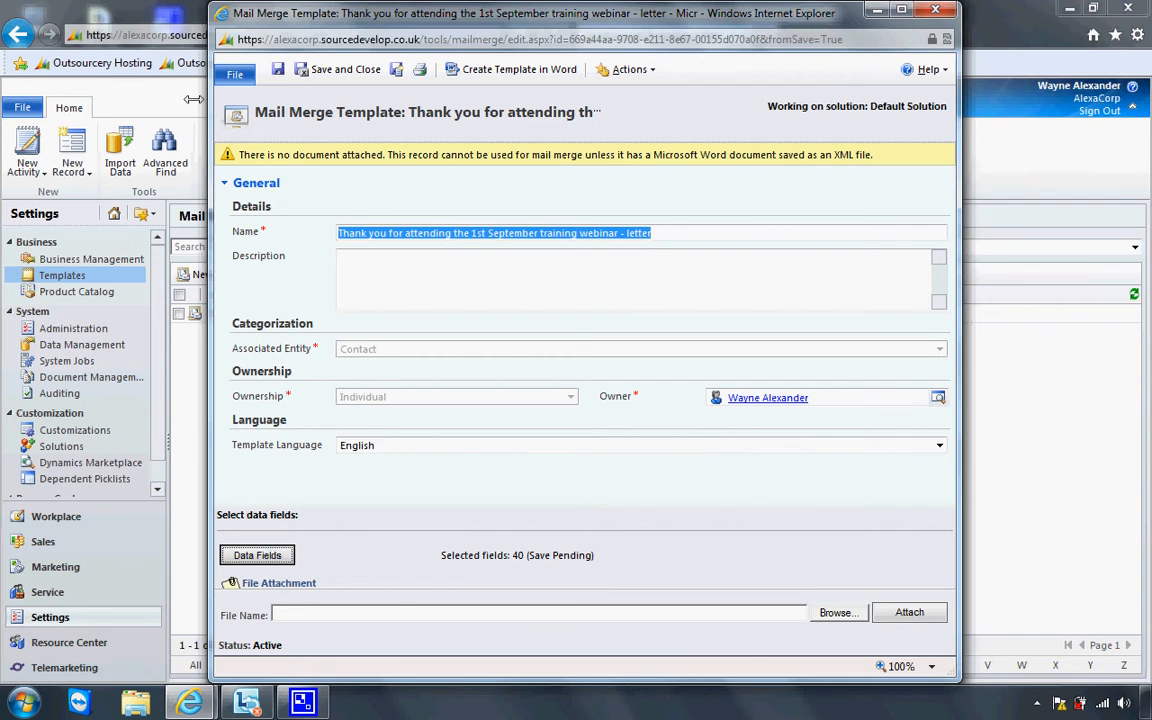
# Save the template and generate Mail_Merge_7291.doc, opening it in Word
pyautogui.click(277, 70)
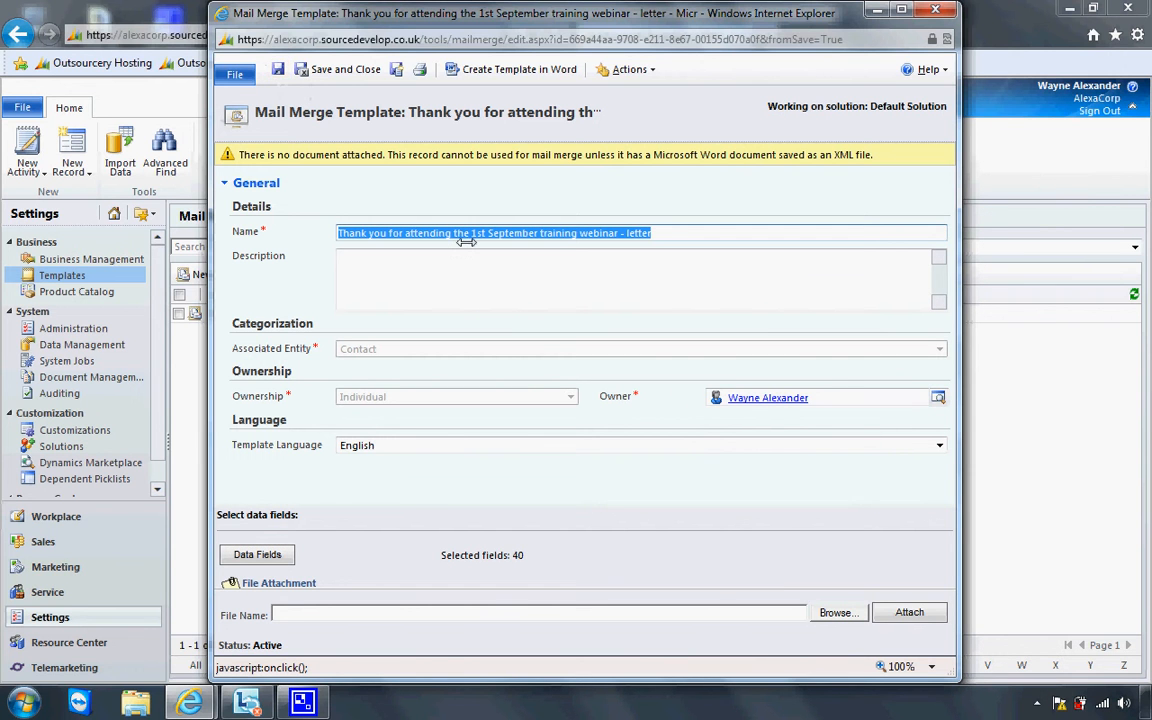
pyautogui.click(510, 71)
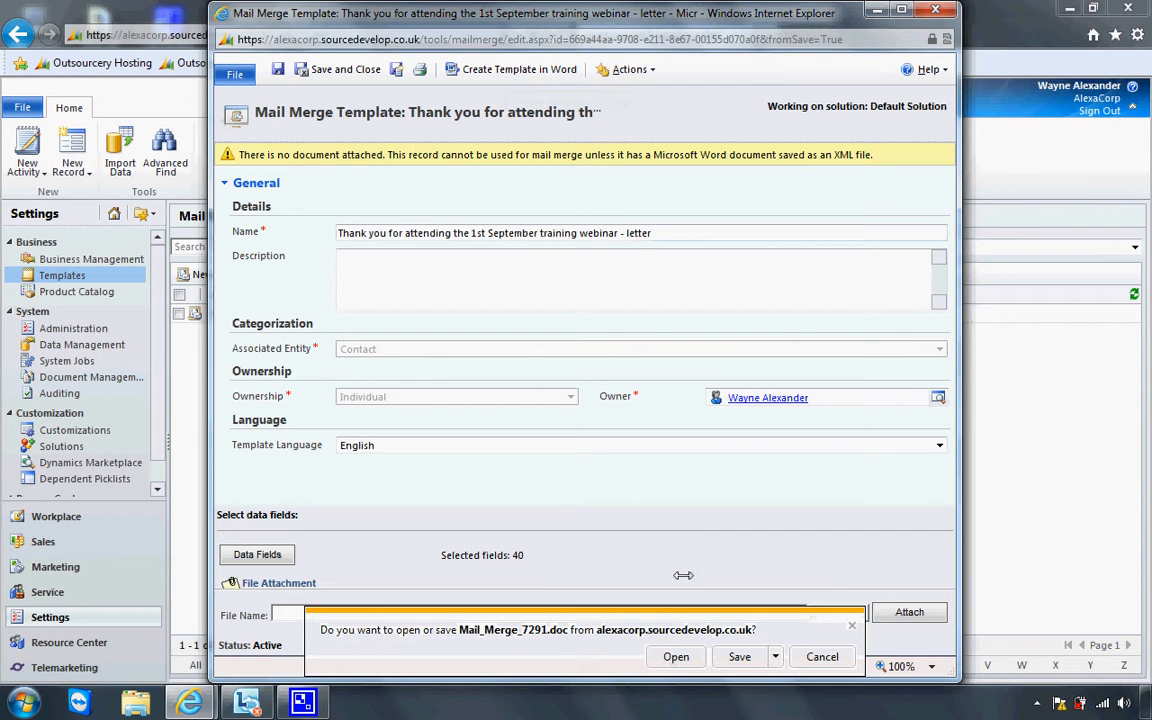
pyautogui.click(674, 657)
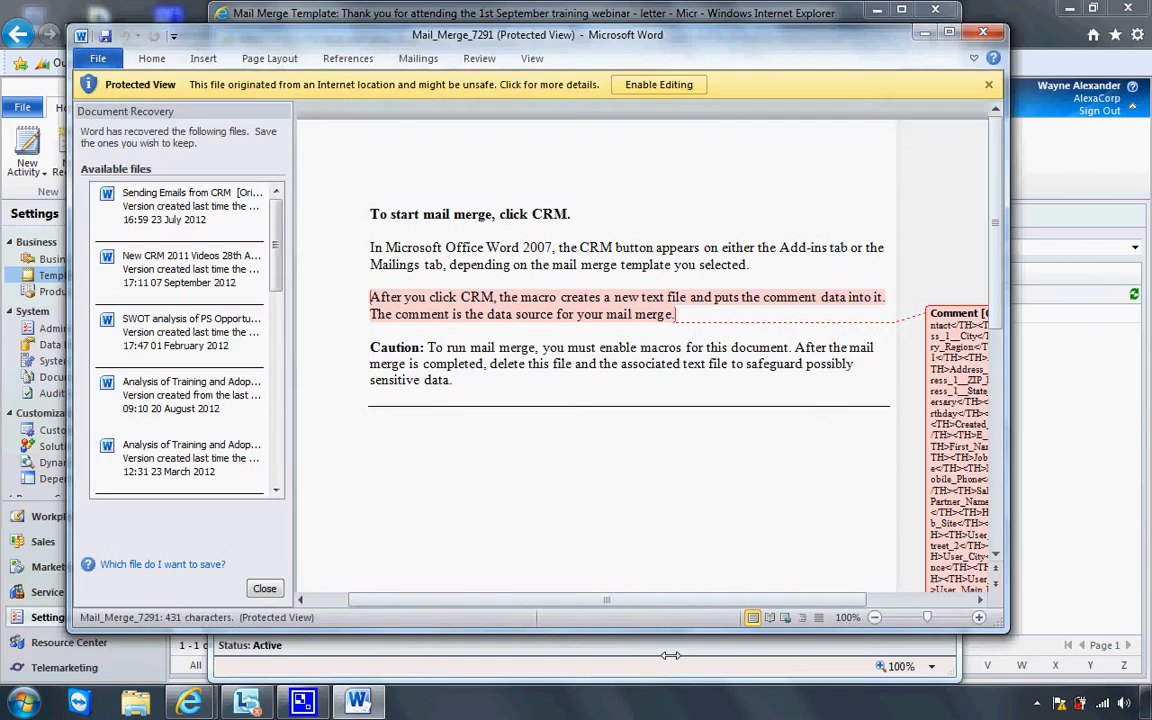
# Close Word's document recovery panel, keeping recovered files for later
pyautogui.click(264, 588)
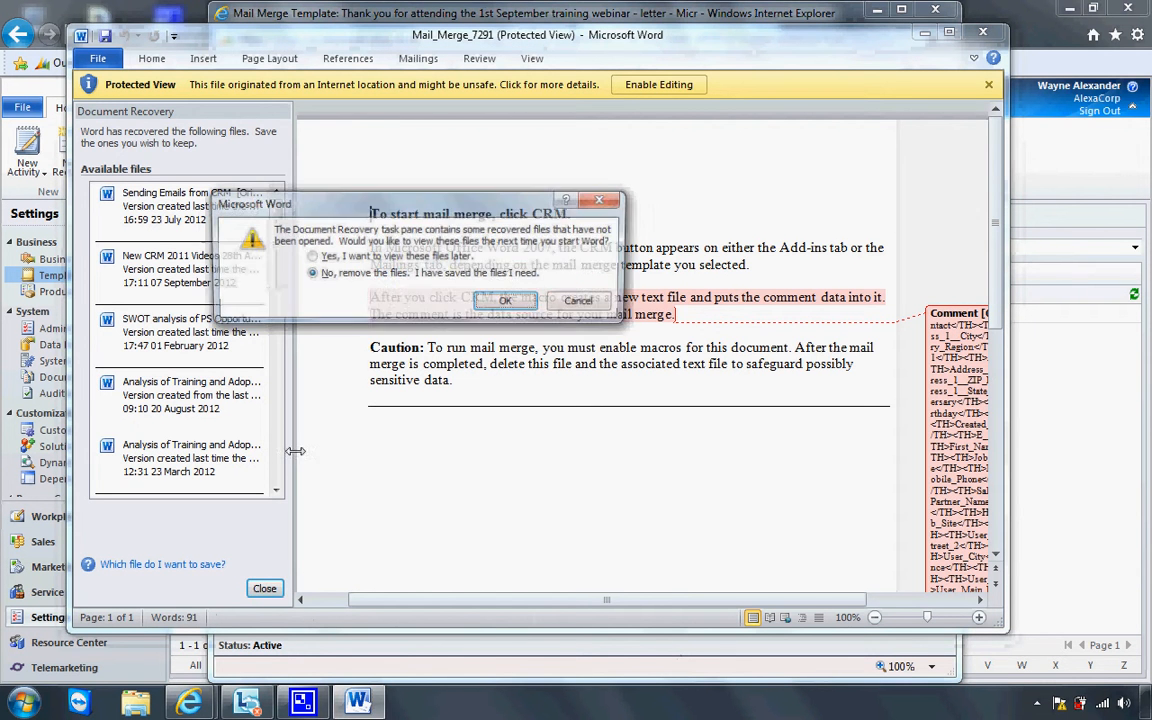
pyautogui.click(322, 257)
pyautogui.click(500, 301)
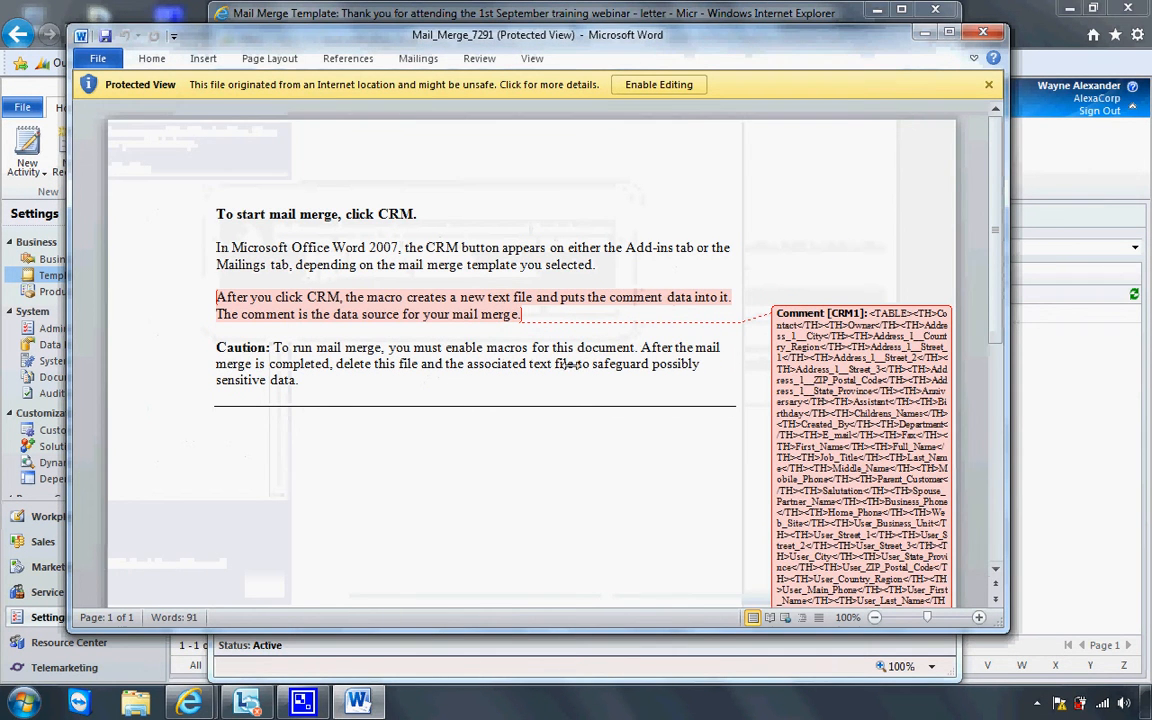
# Enable editing, dismiss the macros warning, and reveal the CRM add-in commands
pyautogui.click(662, 87)
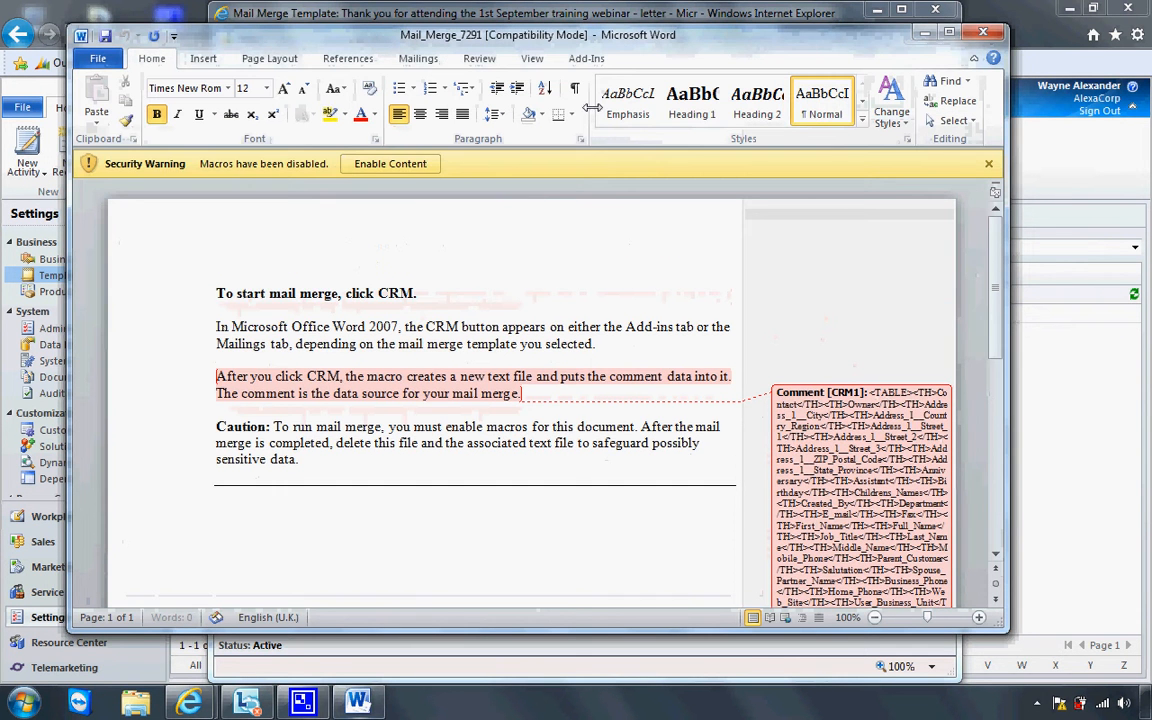
pyautogui.click(400, 162)
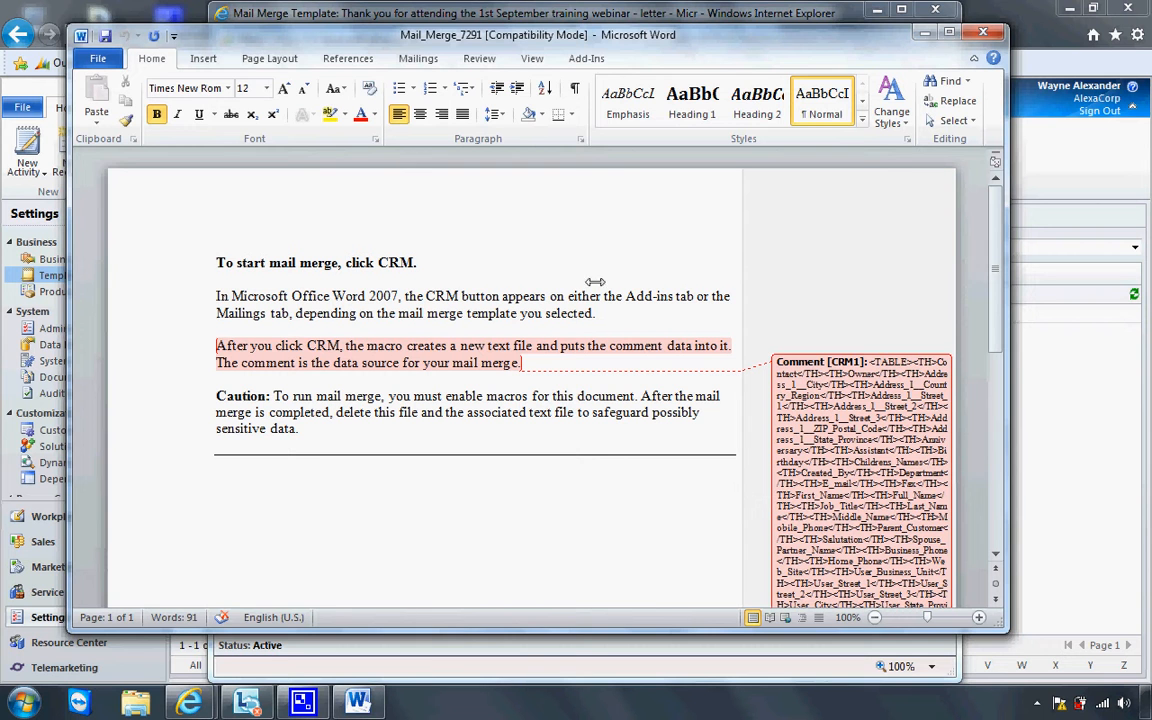
pyautogui.click(588, 59)
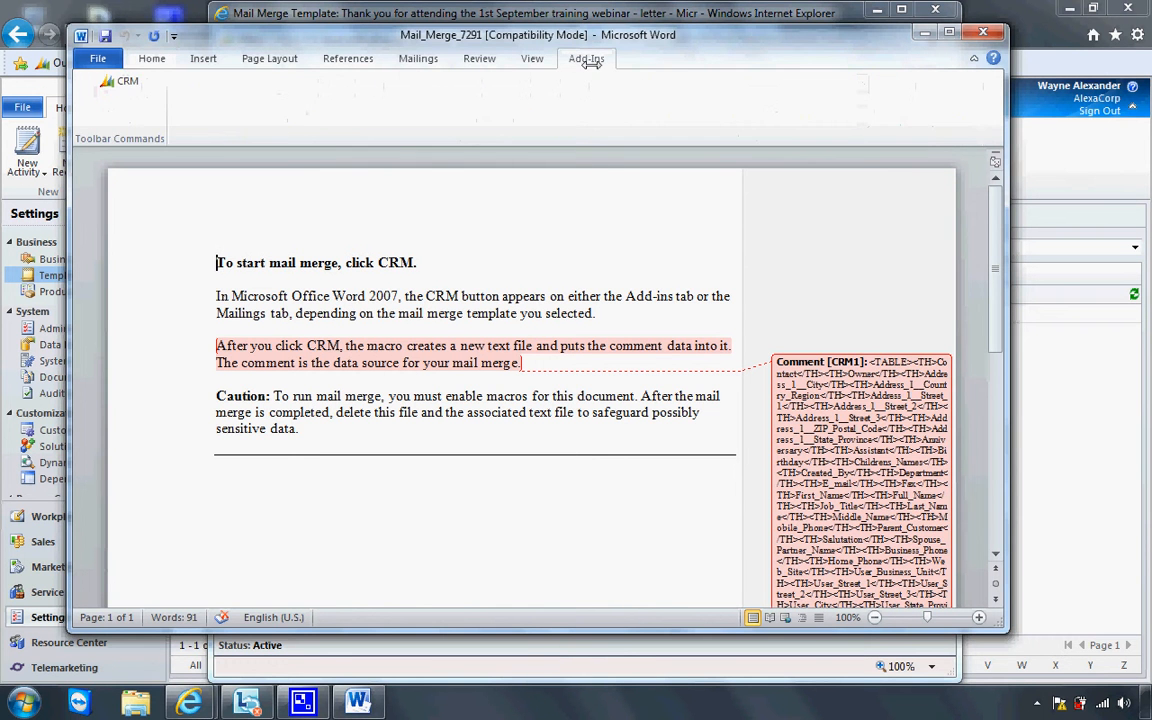
# Launch the CRM mail merge and accept the contact recipient list
pyautogui.click(124, 80)
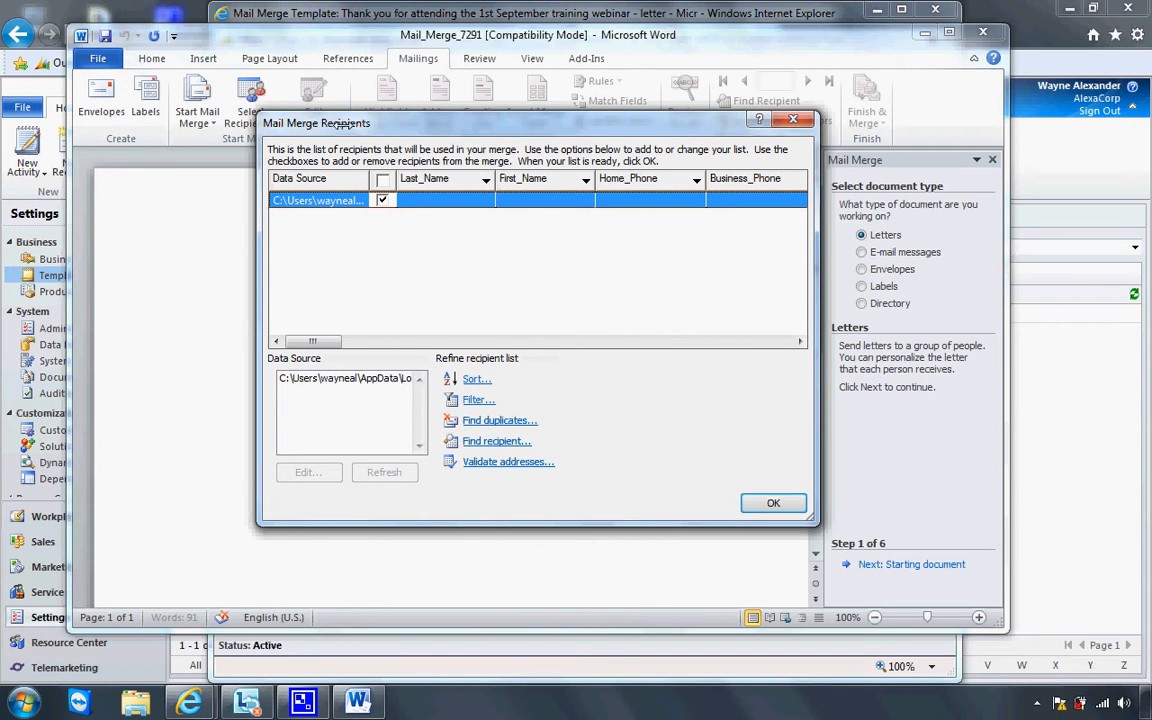
pyautogui.moveTo(347, 122); pyautogui.dragTo(250, 159)
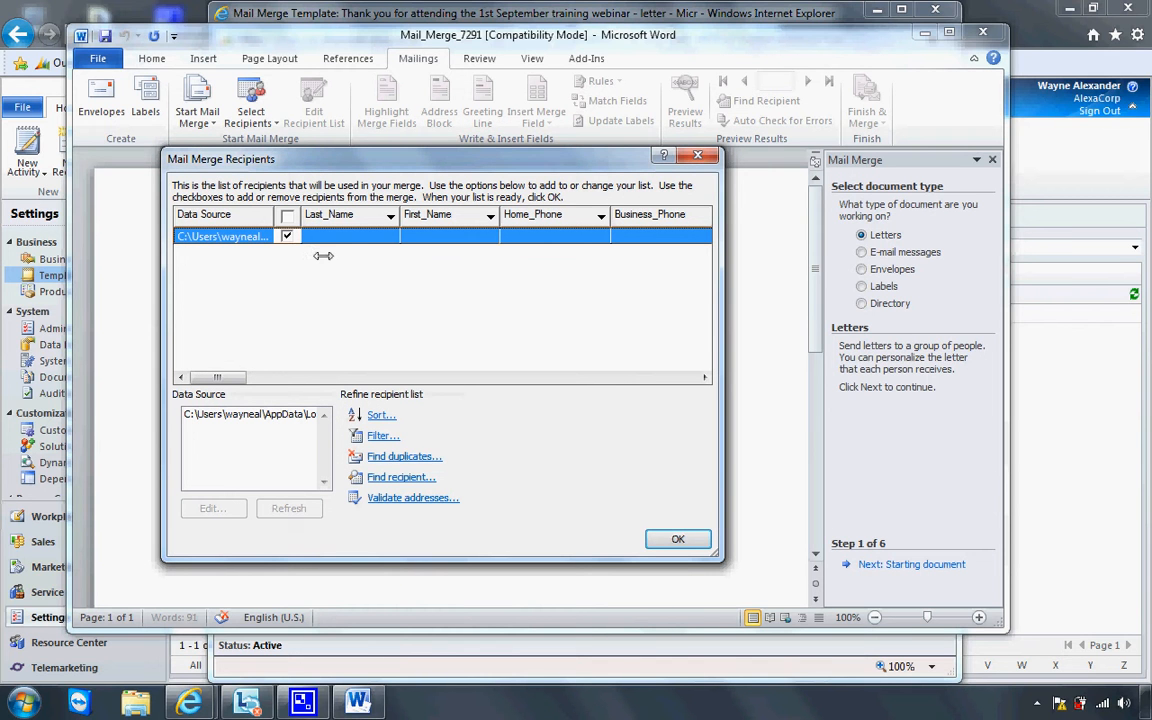
pyautogui.click(675, 540)
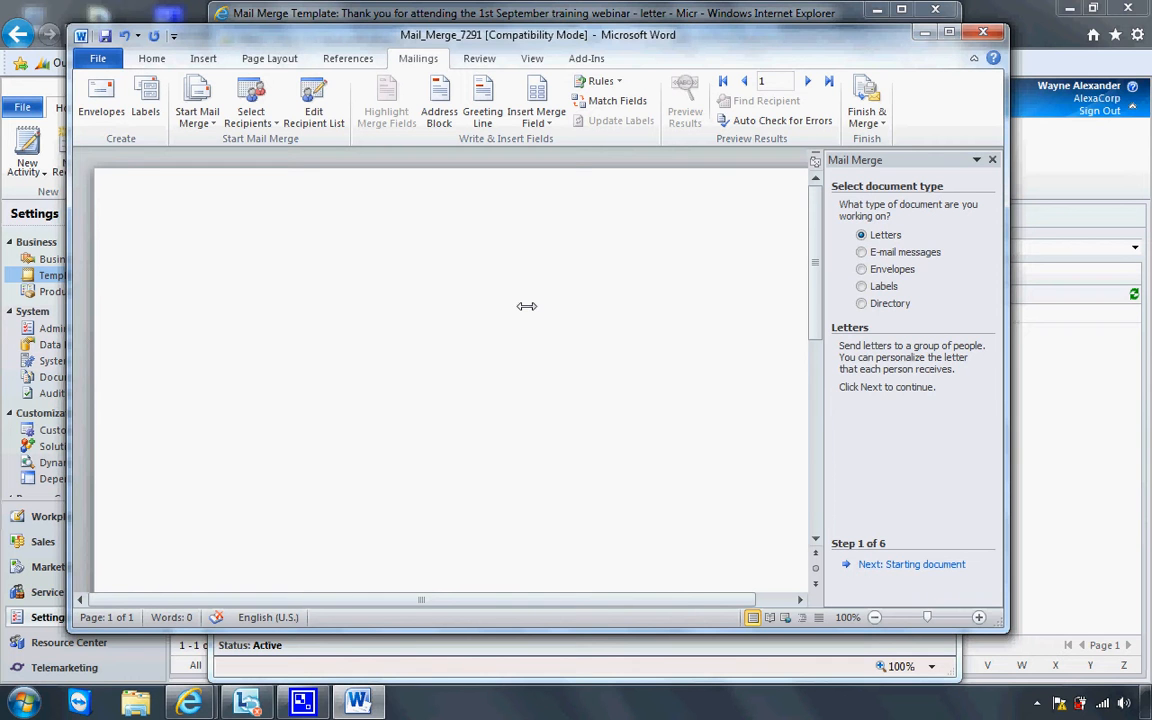
# Write 'Dear «First_Name»' and thank the reader for the 1st September 2012 training, announcing a gift
pyautogui.write('Dear')
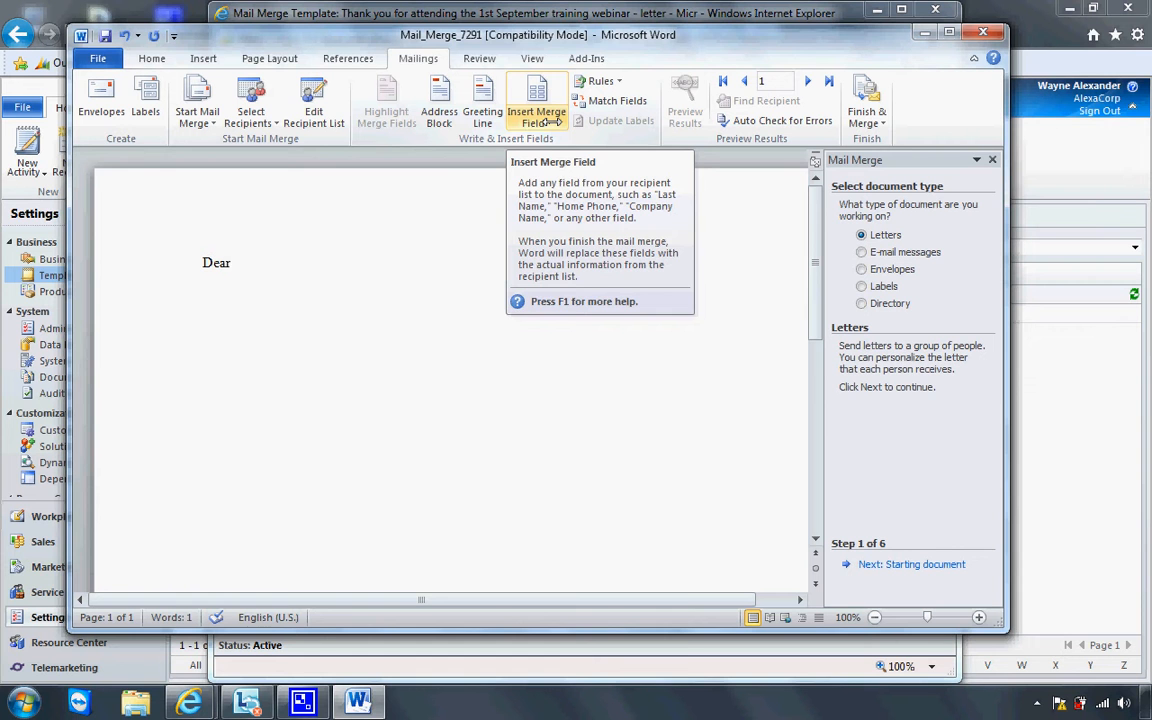
pyautogui.click(551, 120)
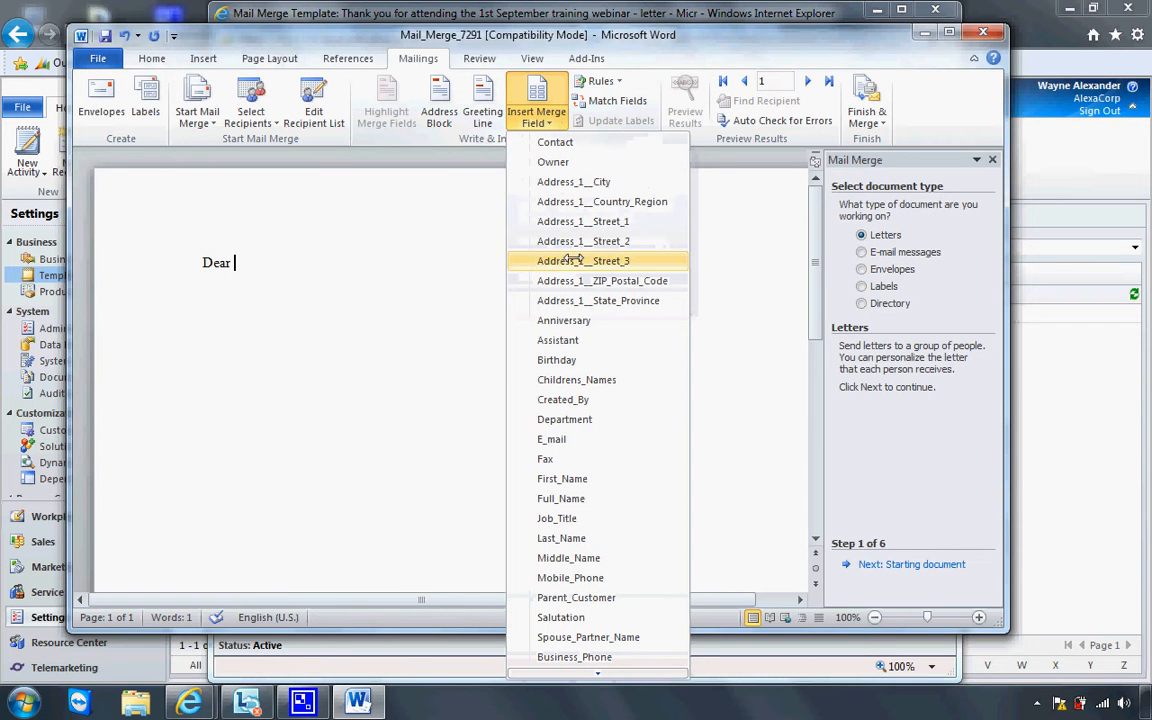
pyautogui.click(597, 479)
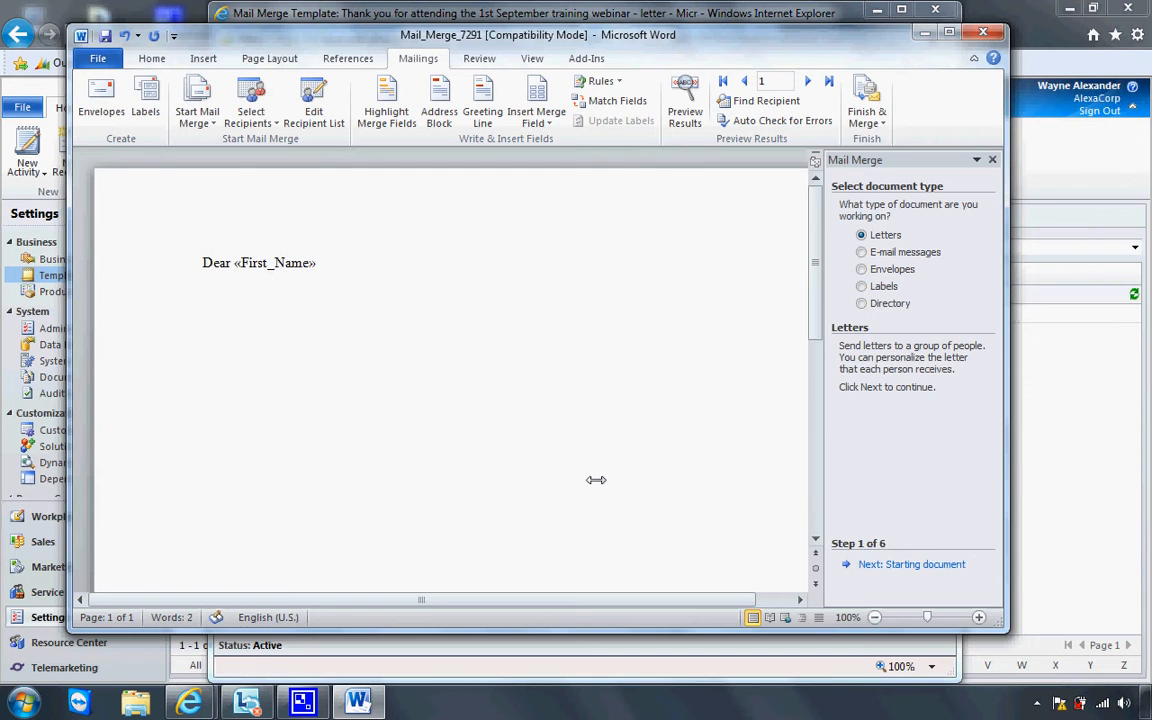
pyautogui.press('Return')
pyautogui.write('Thank you for attending ')
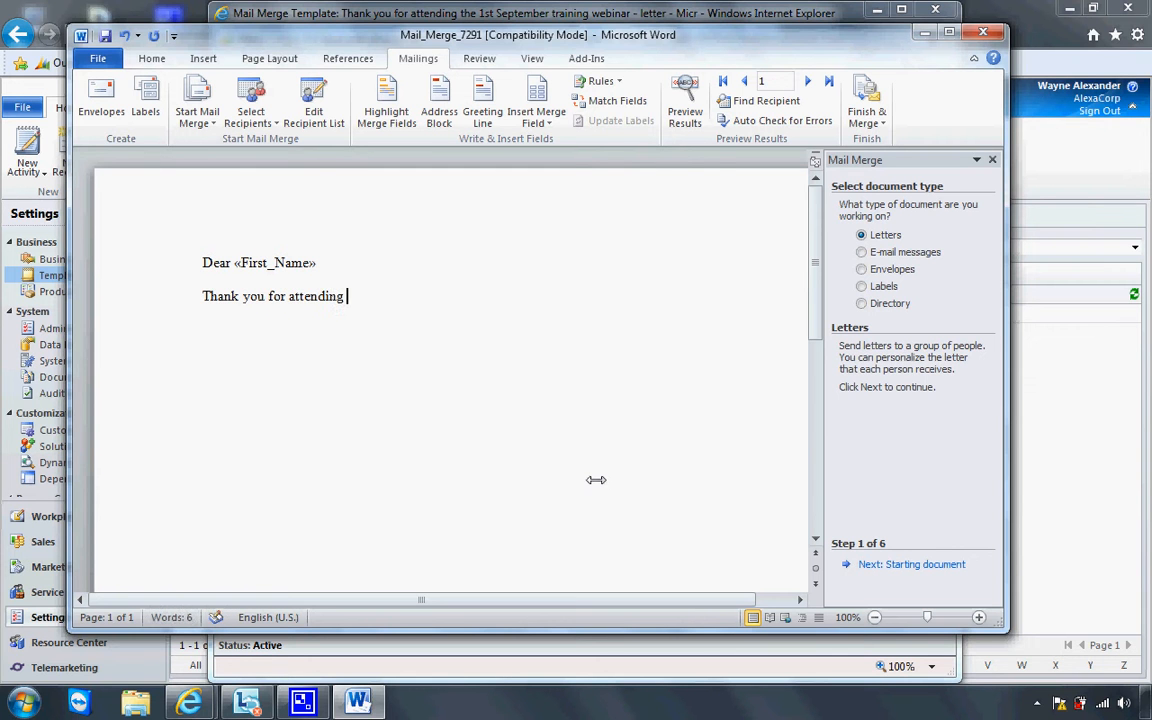
pyautogui.write('the training session on ')
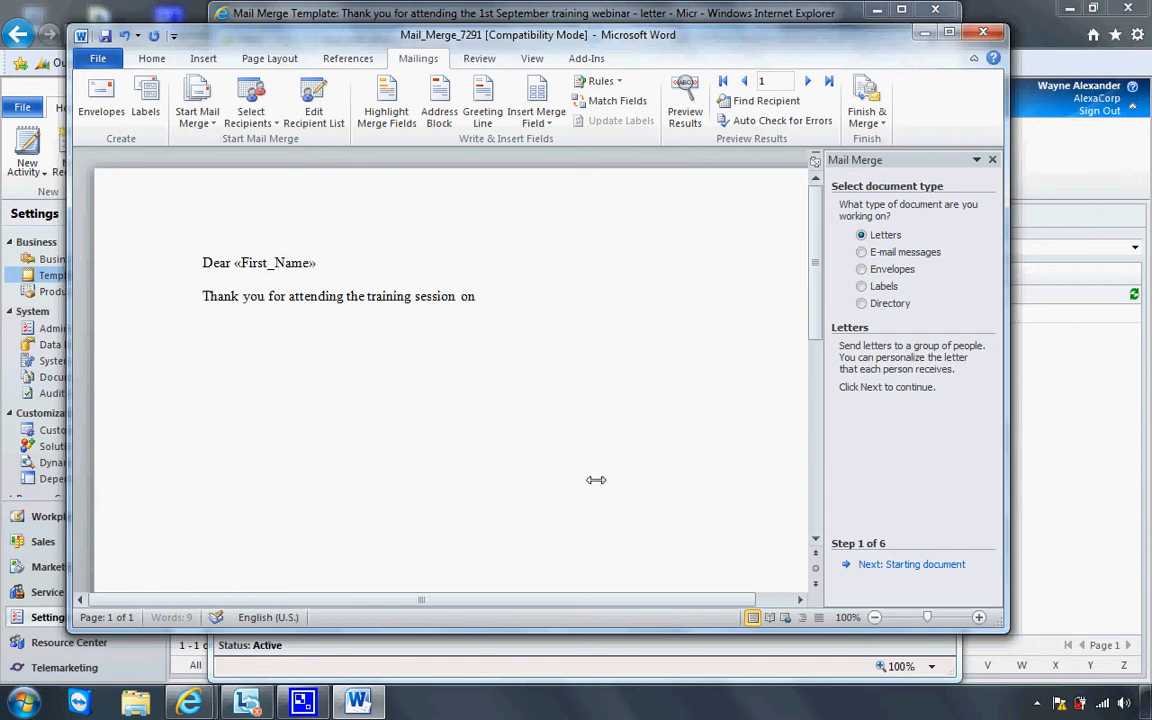
pyautogui.write('the 1st S')
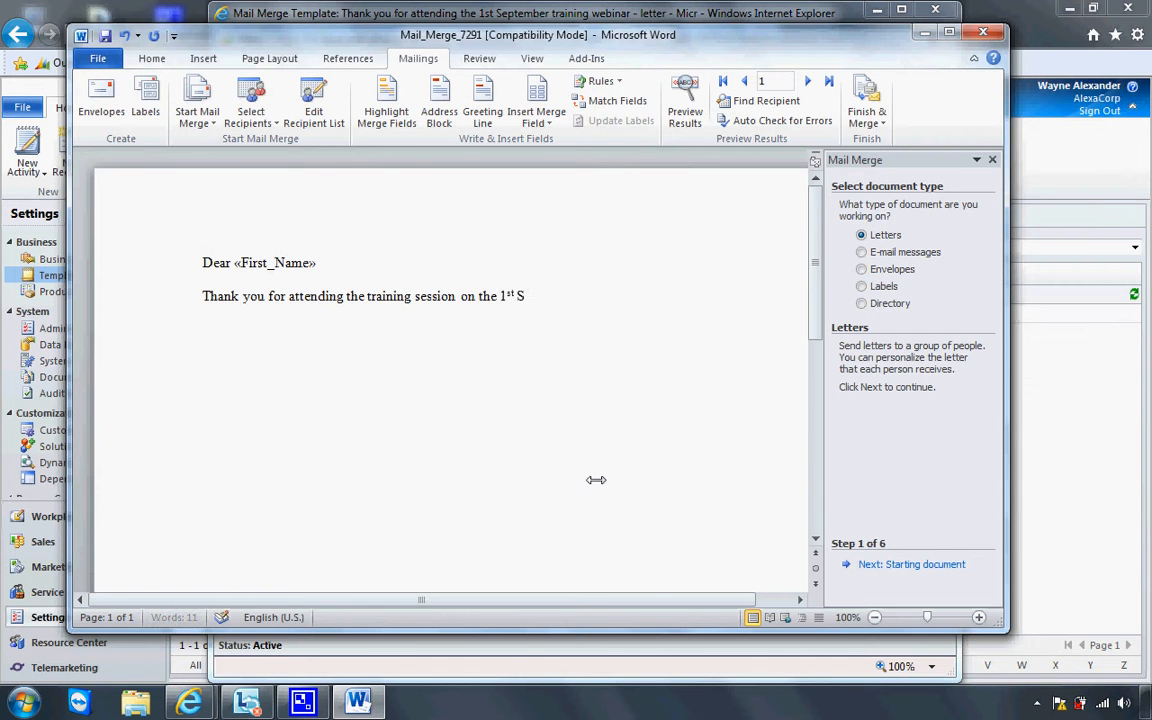
pyautogui.write('eptember 2012.')
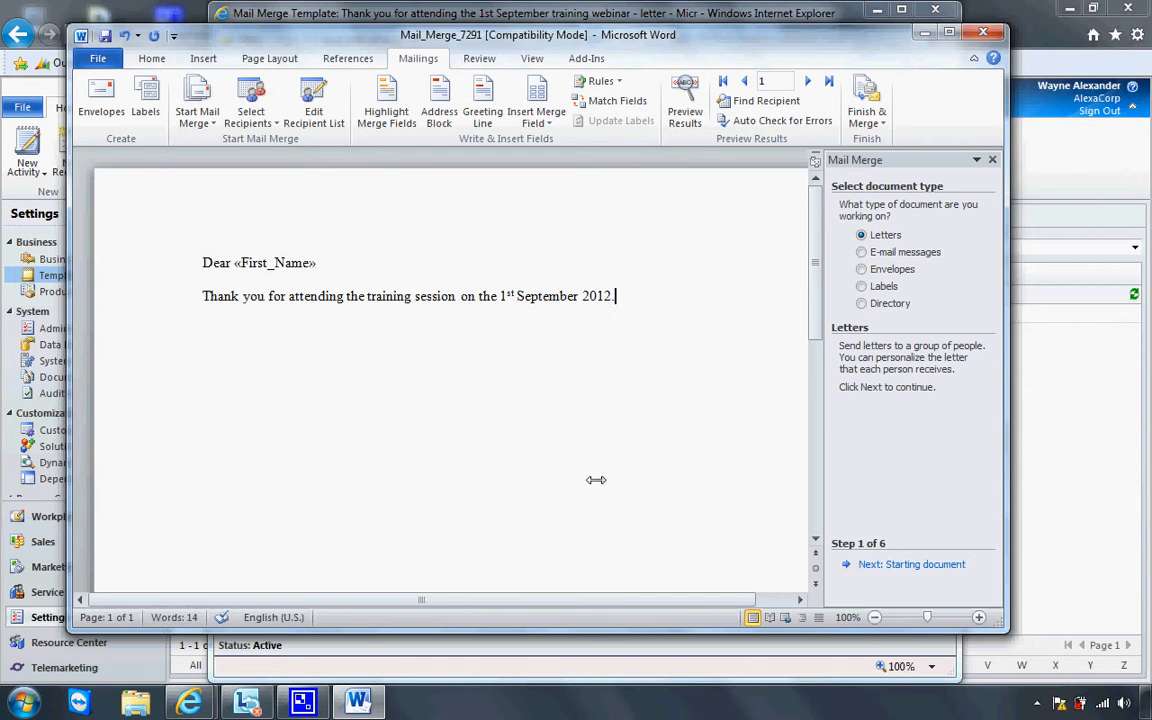
pyautogui.write('  Below is a gif')
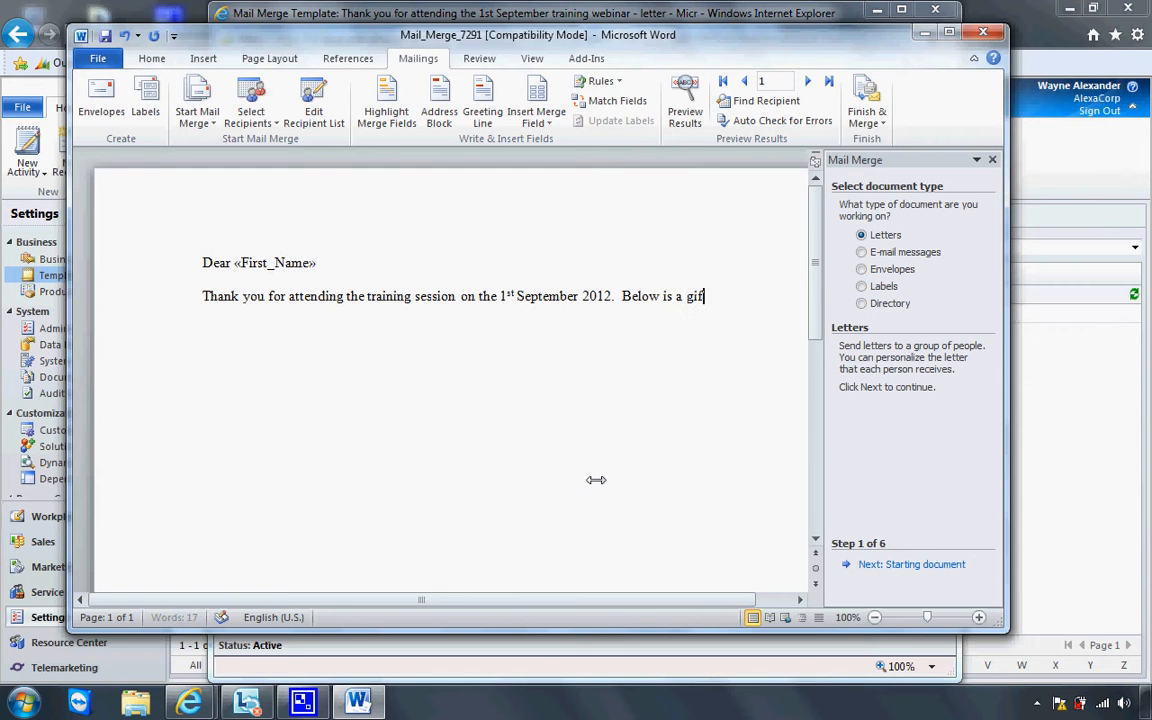
pyautogui.write('t for you:')
pyautogui.press('Return')
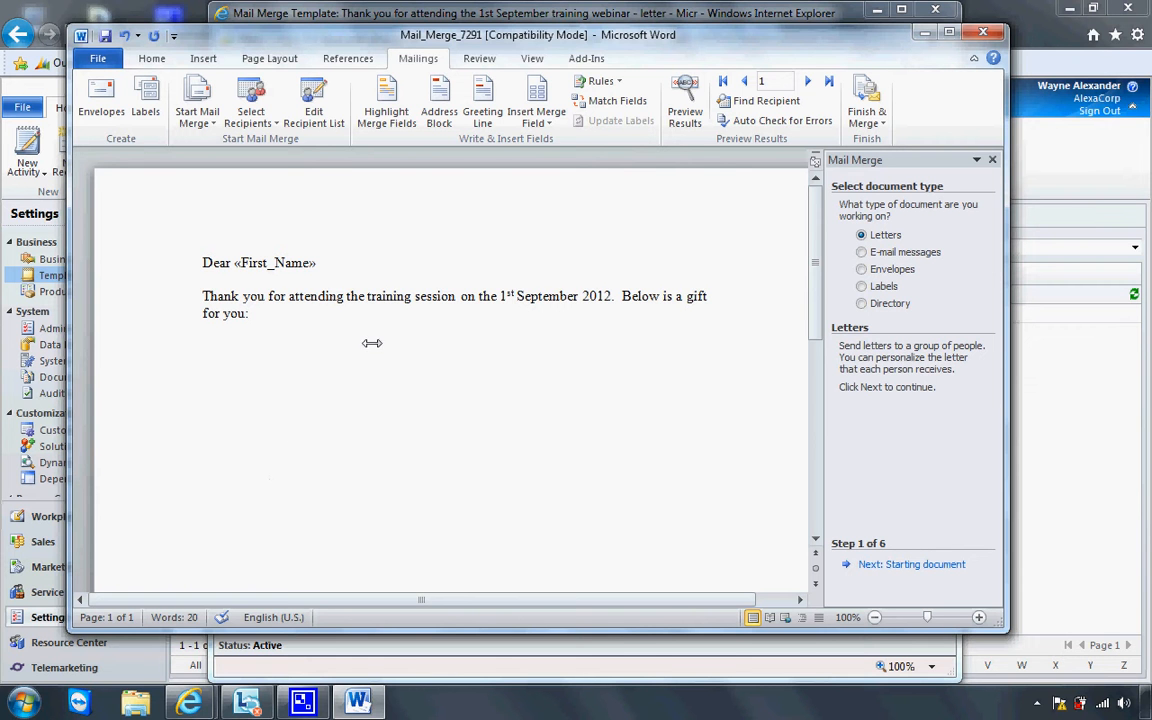
# Insert the Koala picture from Sample Pictures below the gift line
pyautogui.click(202, 59)
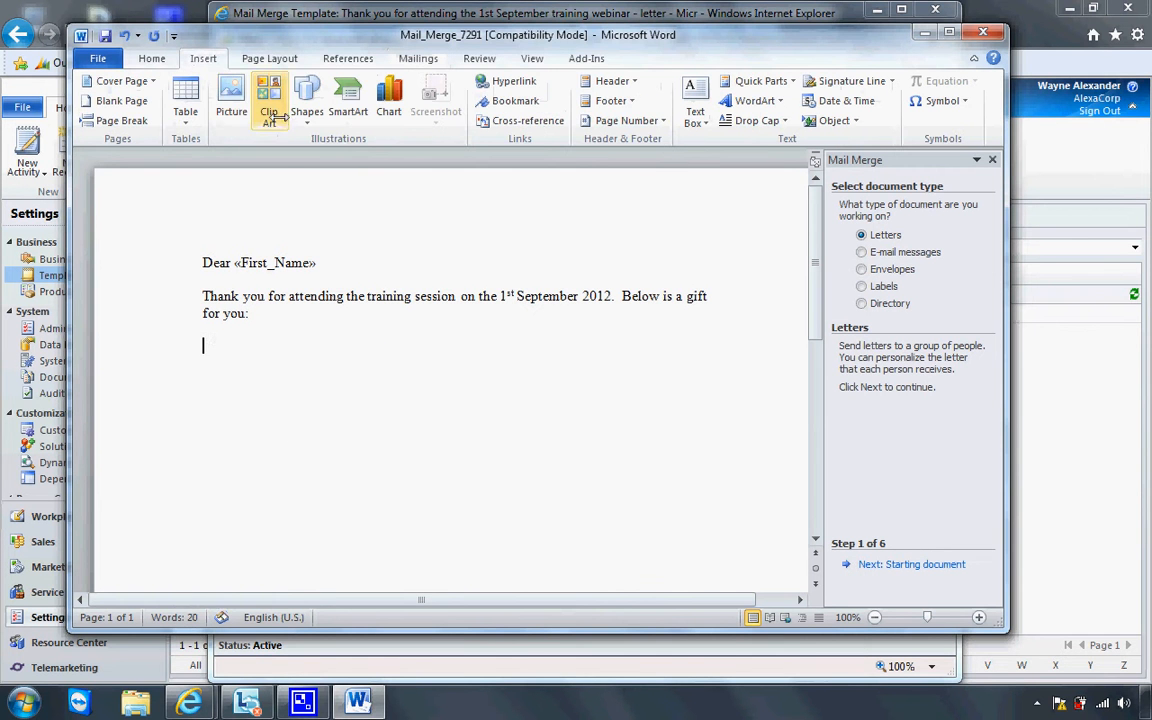
pyautogui.click(238, 105)
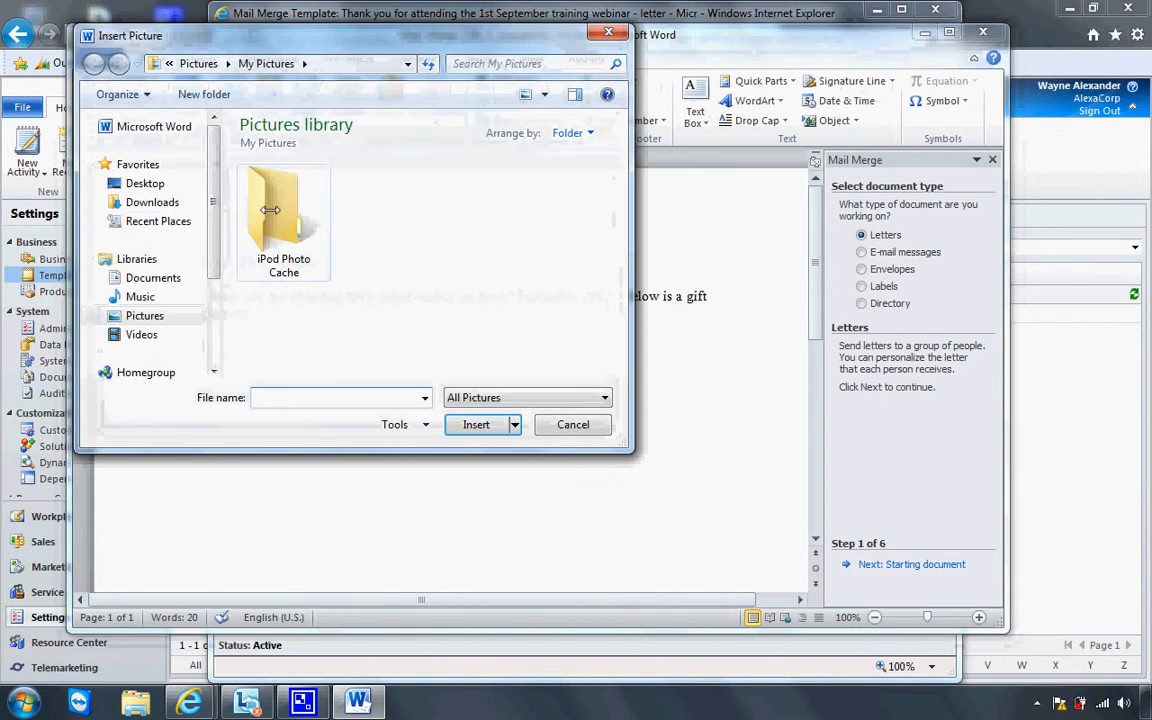
pyautogui.click(148, 316)
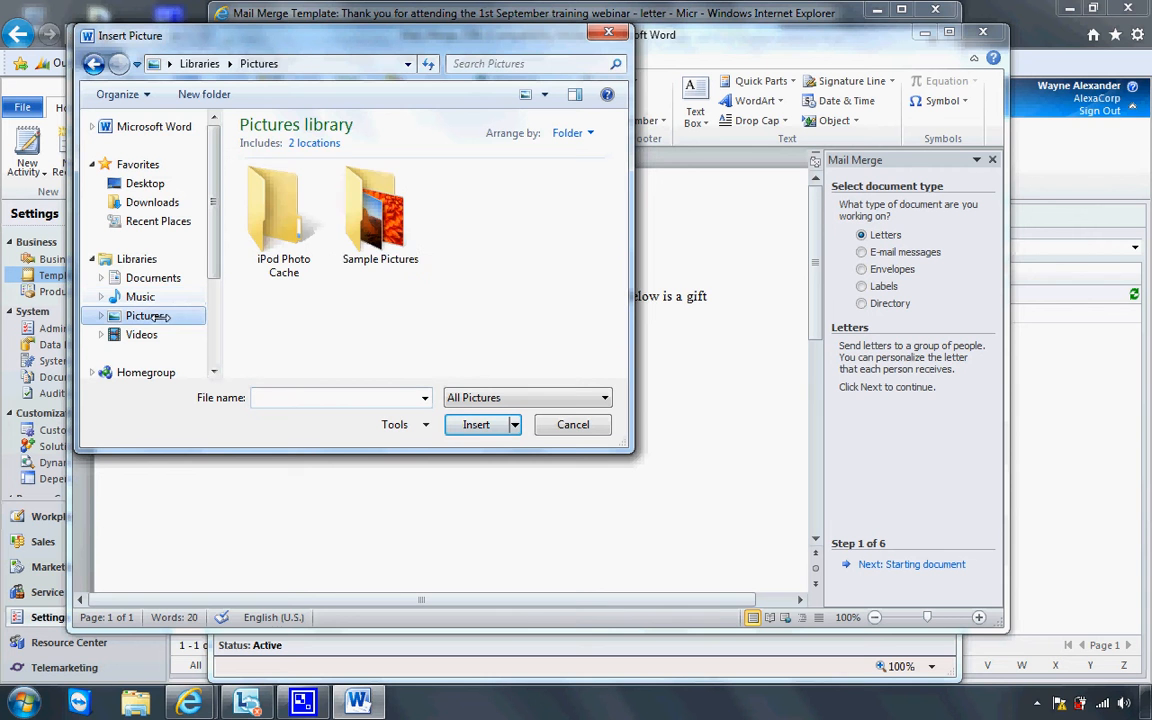
pyautogui.click(385, 236)
pyautogui.doubleClick(385, 236)
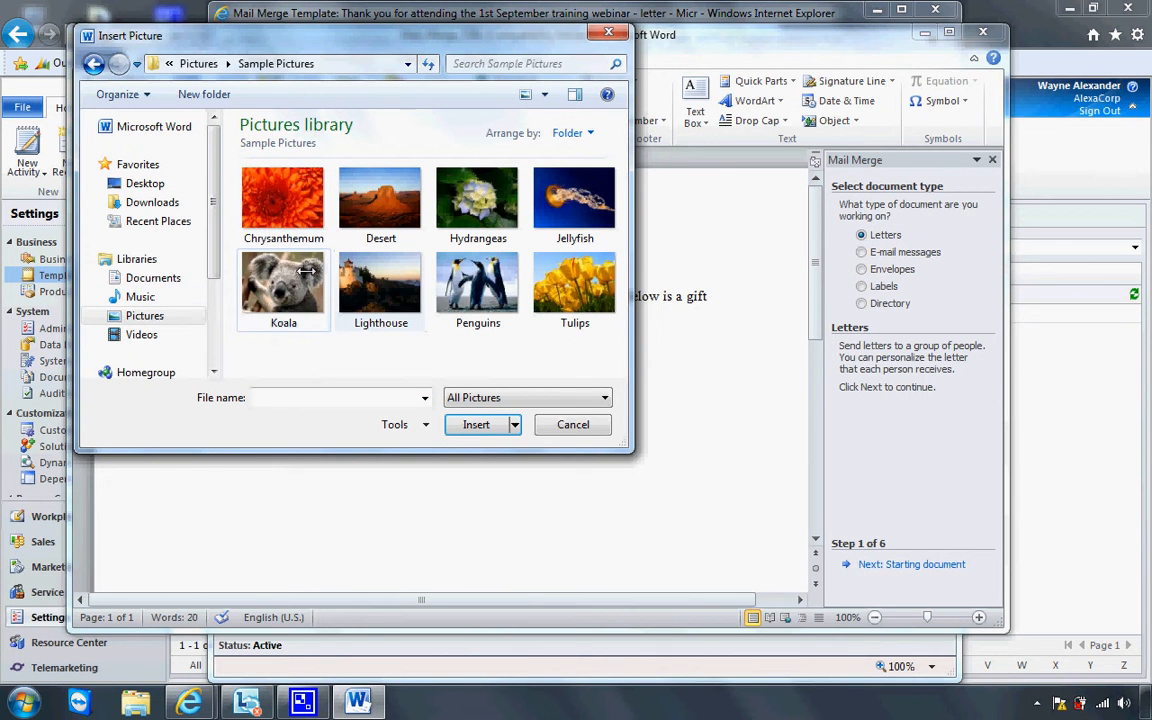
pyautogui.click(311, 281)
pyautogui.click(472, 424)
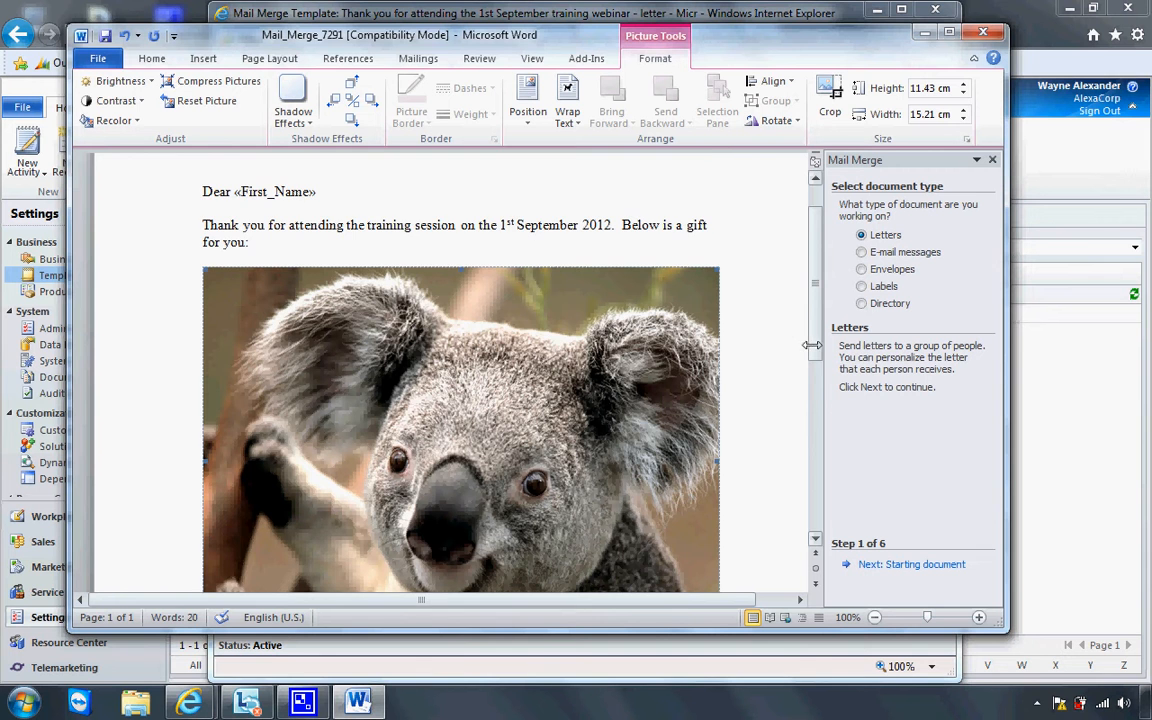
# Shrink the koala picture to about 5.98 × 7.96 cm
pyautogui.scroll(-3, 813, 342)
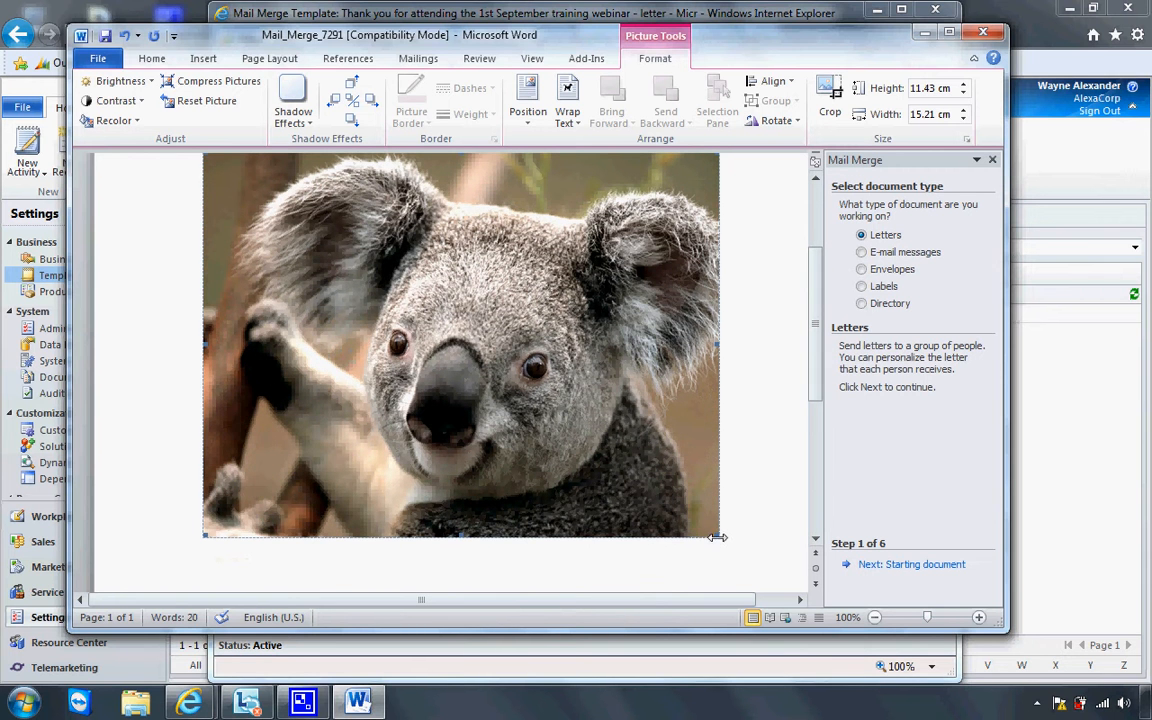
pyautogui.moveTo(717, 537); pyautogui.dragTo(472, 310)
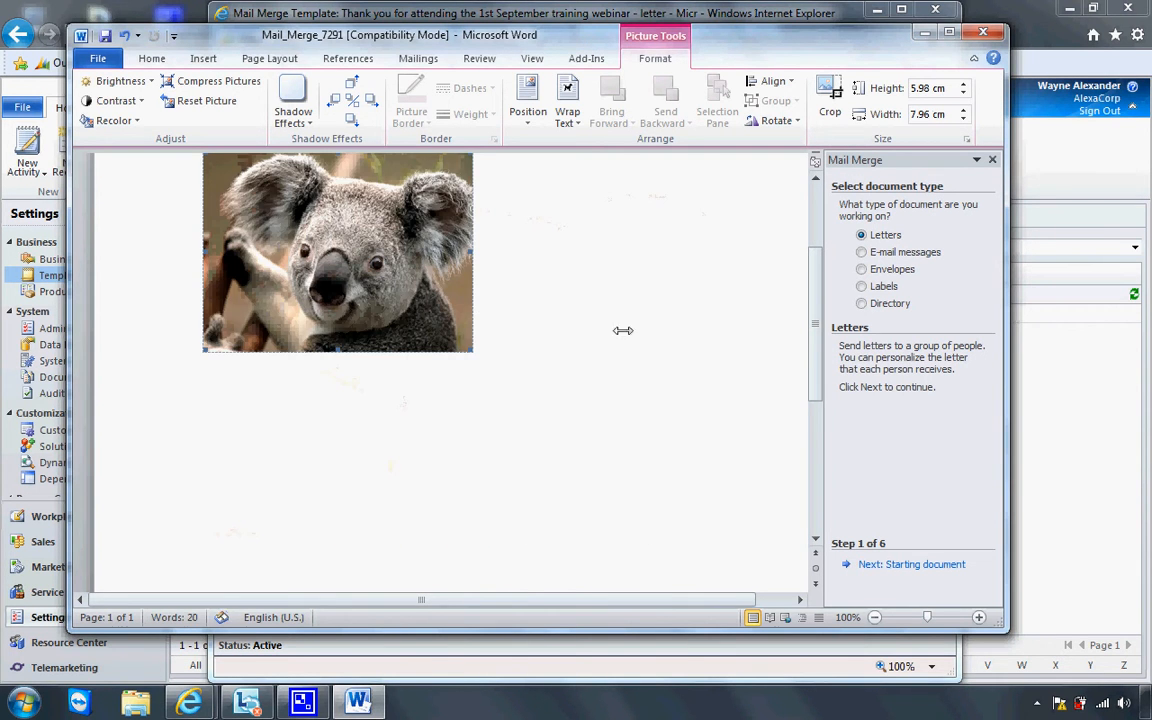
pyautogui.scroll(3, 815, 345)
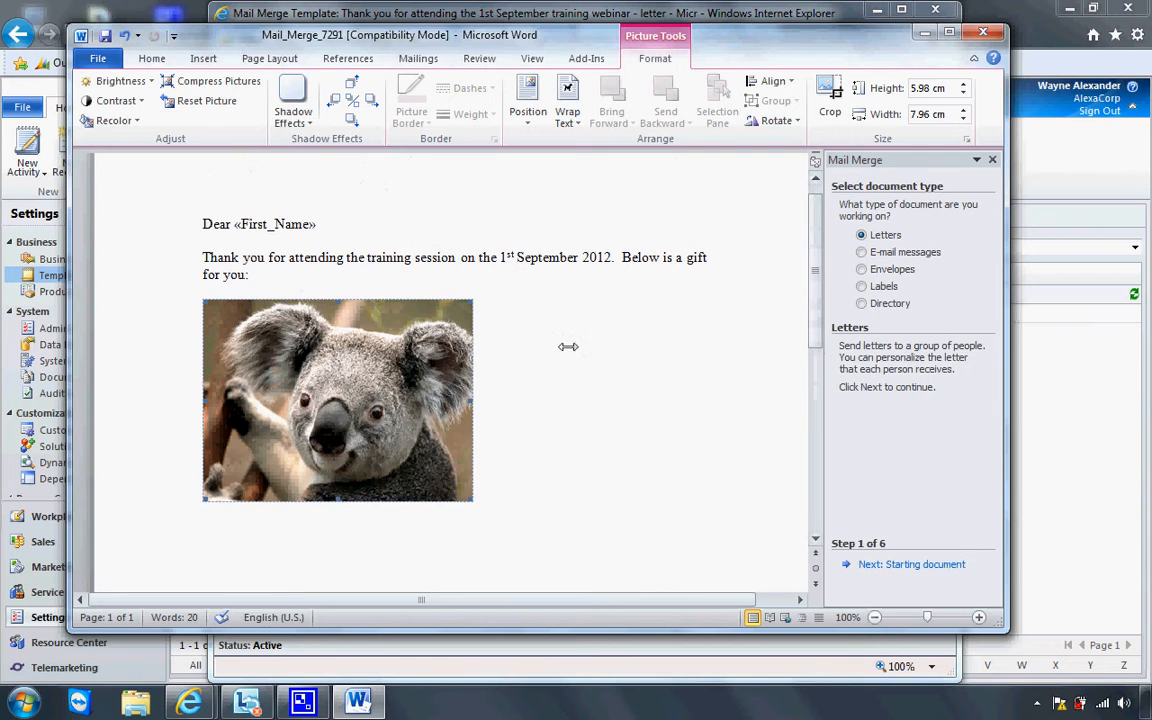
pyautogui.click(512, 375)
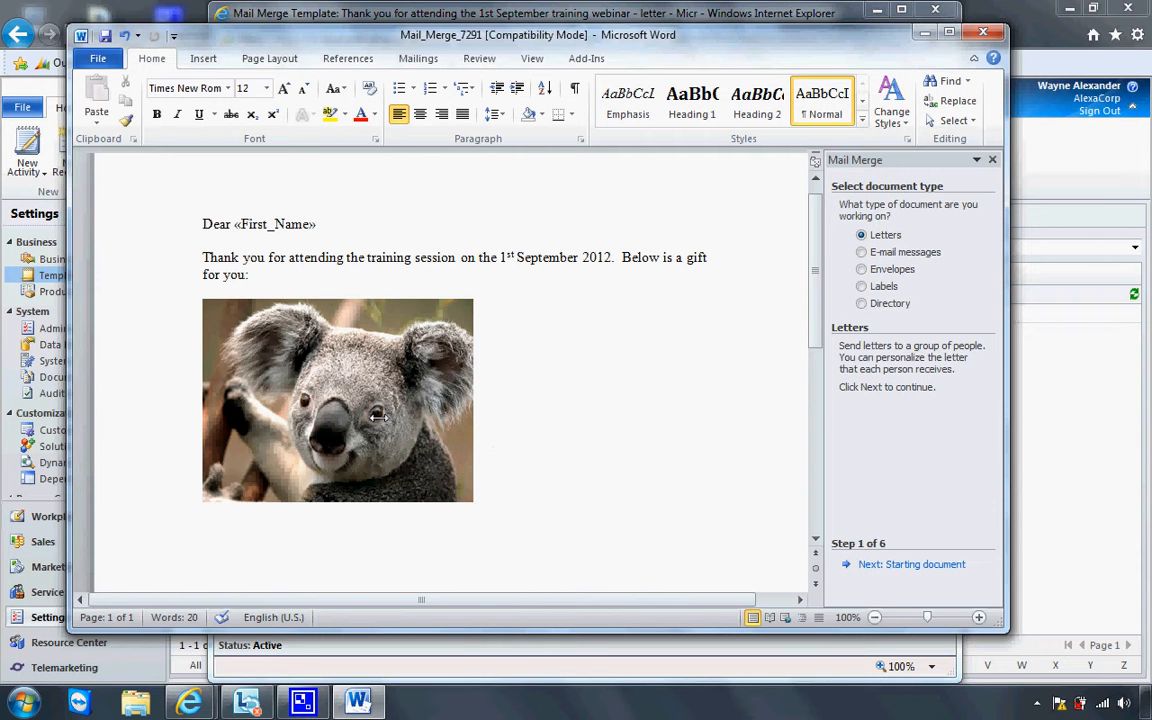
# Add a 'Thank you' line below the picture, followed by the User_First_Name merge field
pyautogui.press('Return')
pyautogui.write('Thank you')
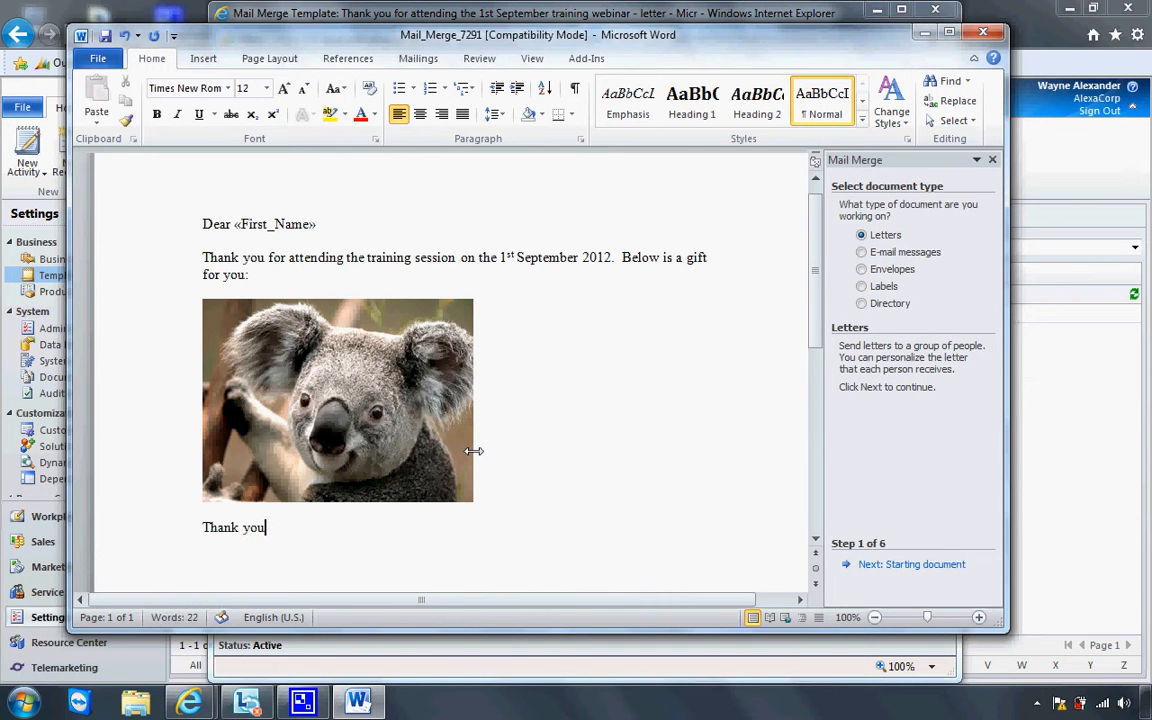
pyautogui.press('Return')
pyautogui.click(418, 58)
pyautogui.click(545, 118)
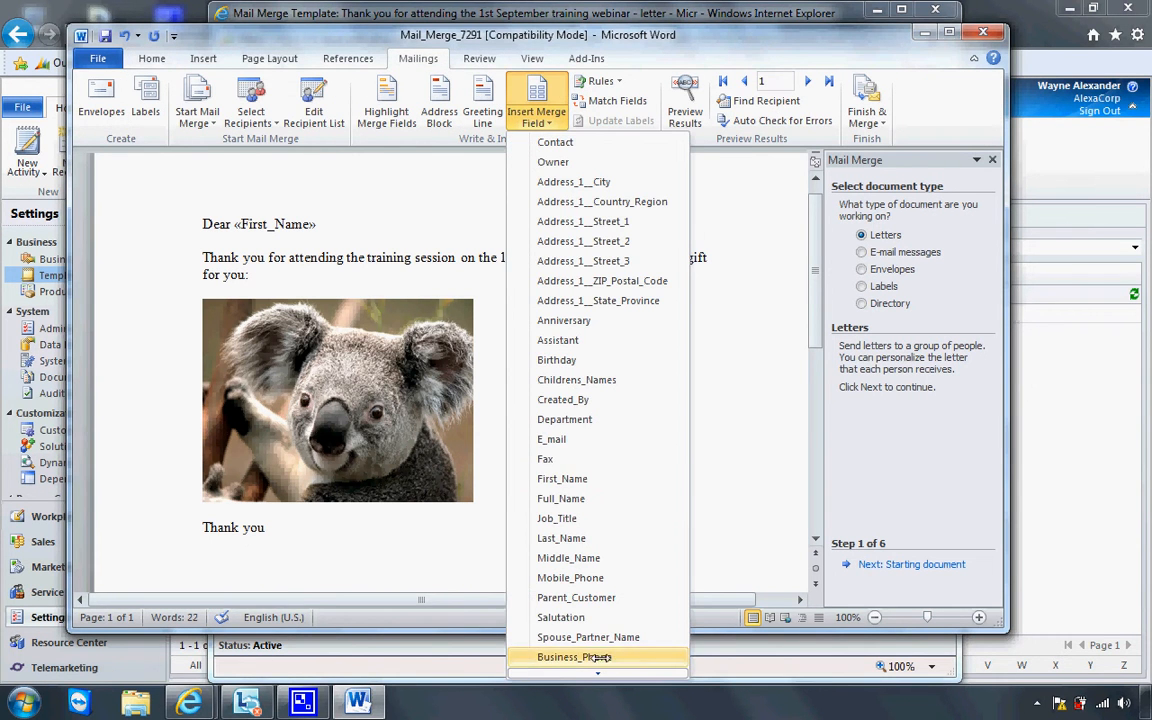
pyautogui.moveTo(598, 670)
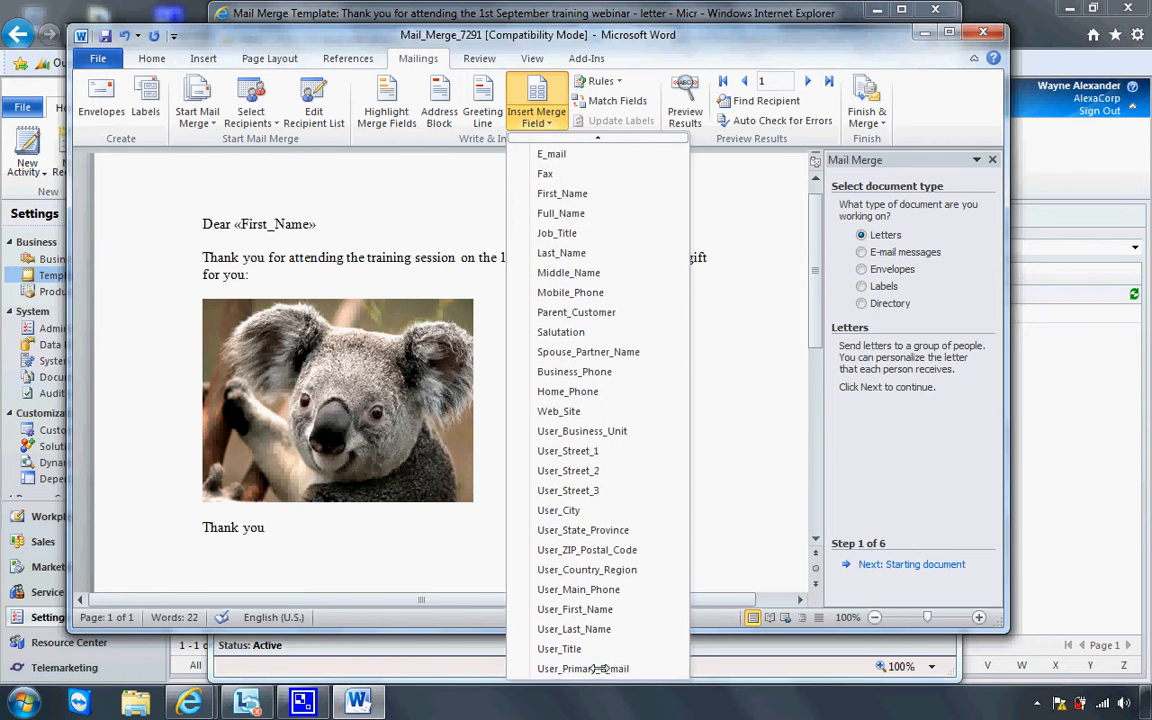
pyautogui.click(598, 610)
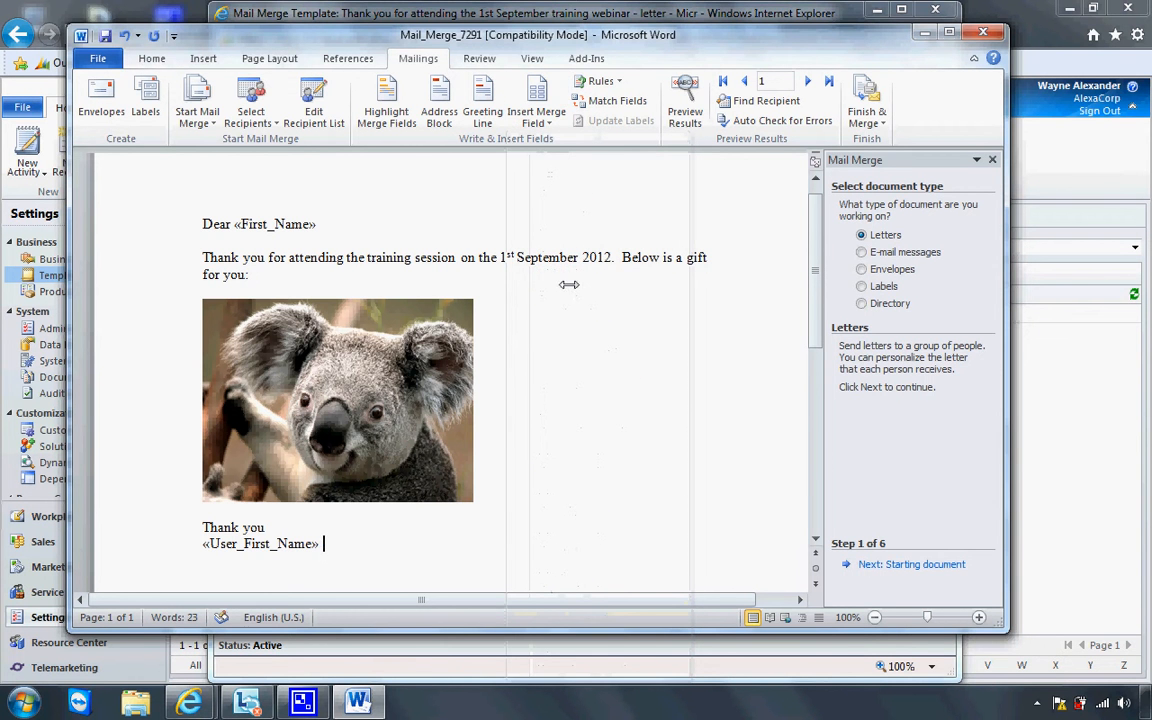
# Insert User_Last_Name after the first name and User_Primary_E_mail on the next line
pyautogui.click(537, 114)
pyautogui.moveTo(598, 673)
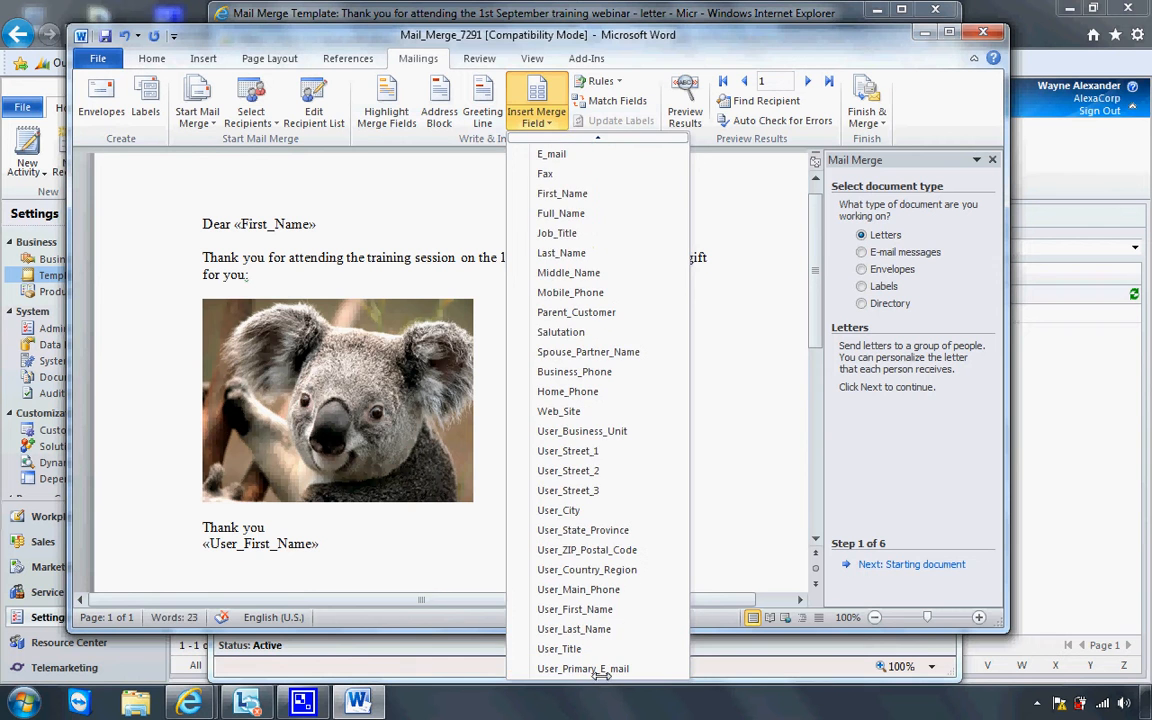
pyautogui.click(597, 629)
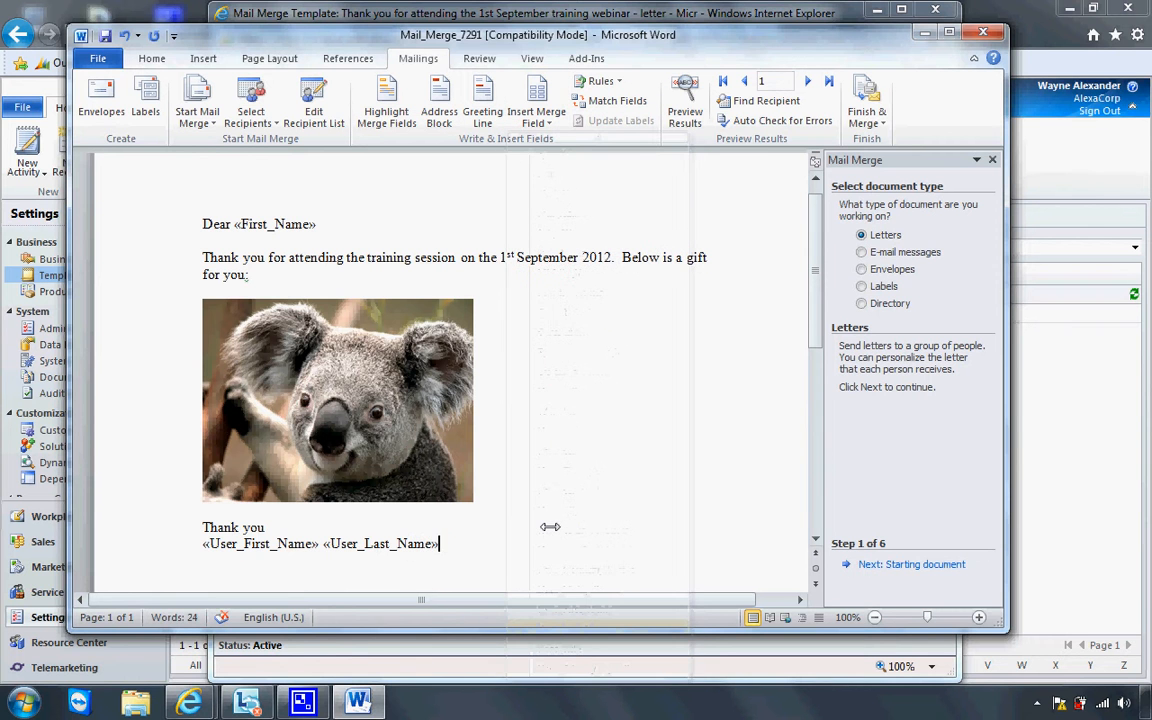
pyautogui.press('Return')
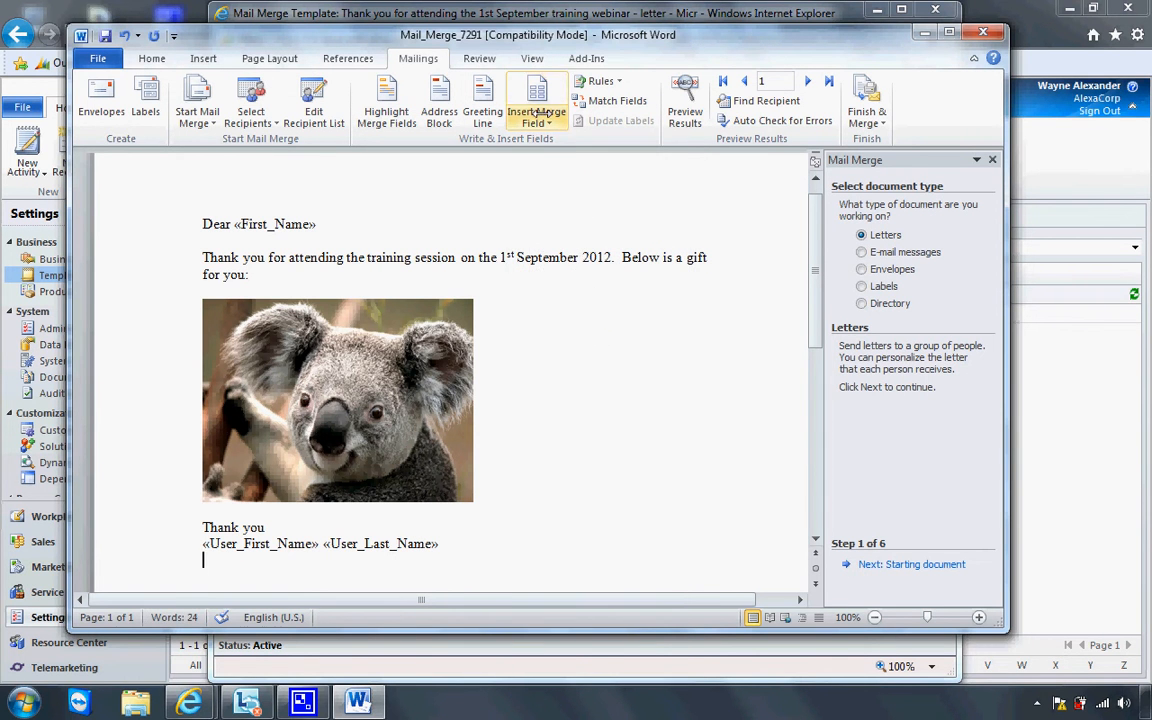
pyautogui.click(536, 112)
pyautogui.moveTo(594, 675)
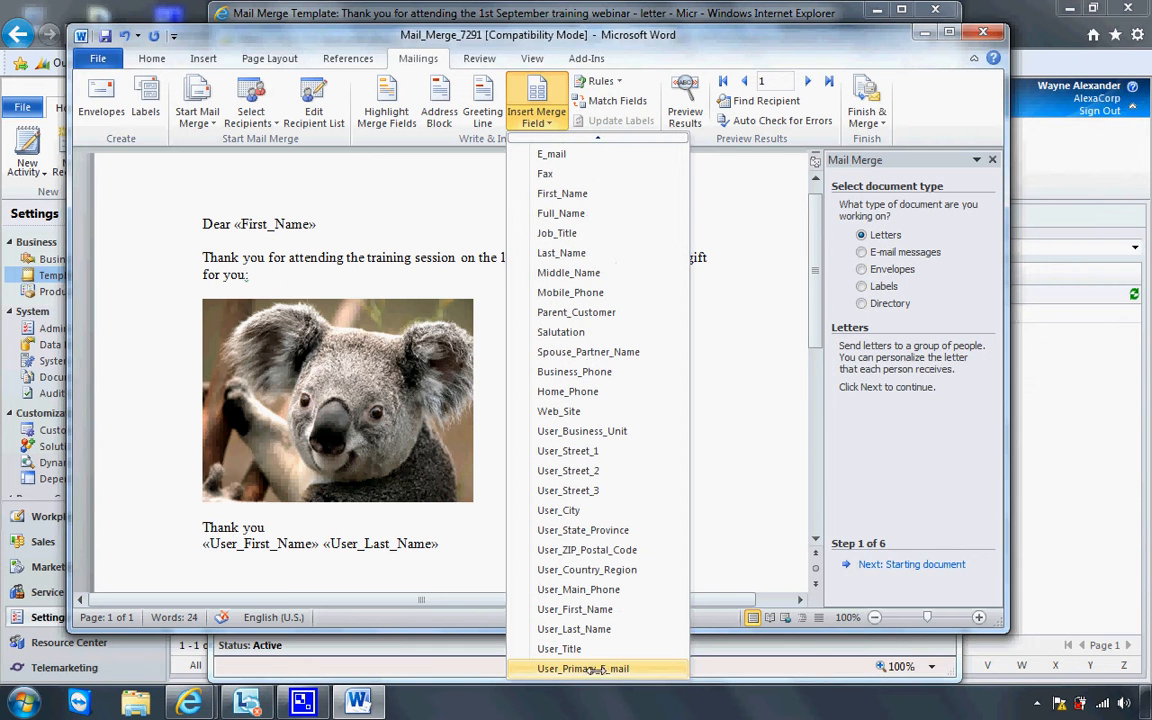
pyautogui.click(595, 669)
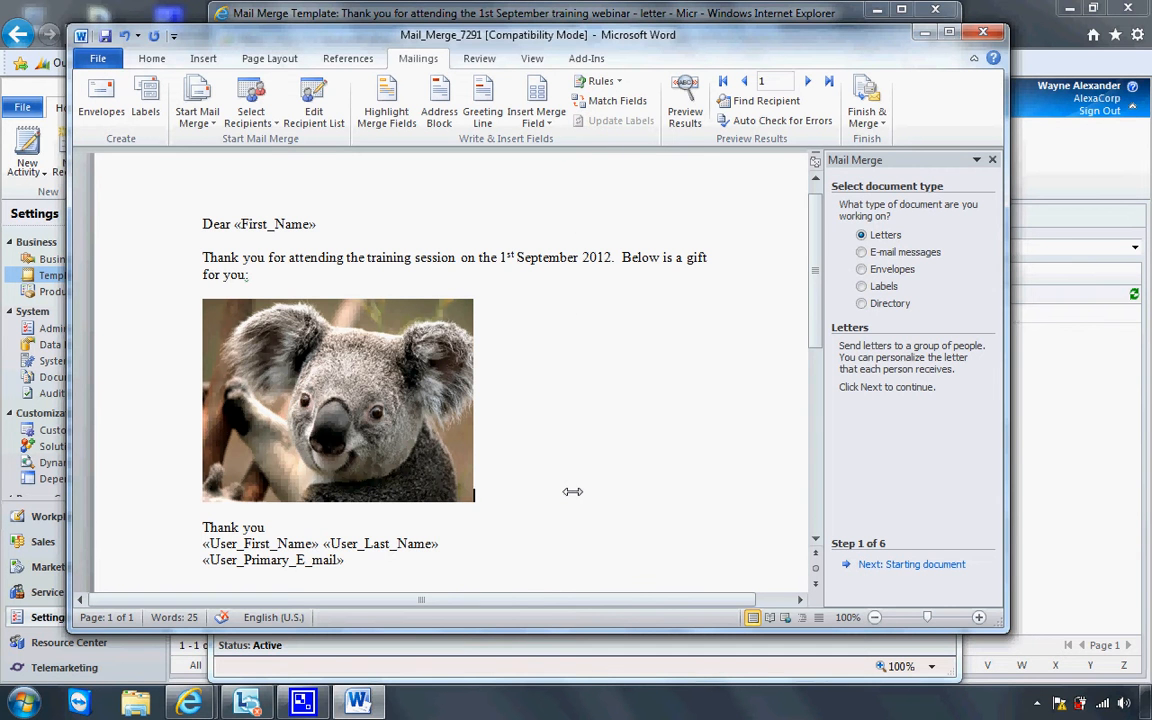
# Save the letter to the Desktop as 'Training Mail Session 1st September' in Word 2003 XML format
pyautogui.click(115, 60)
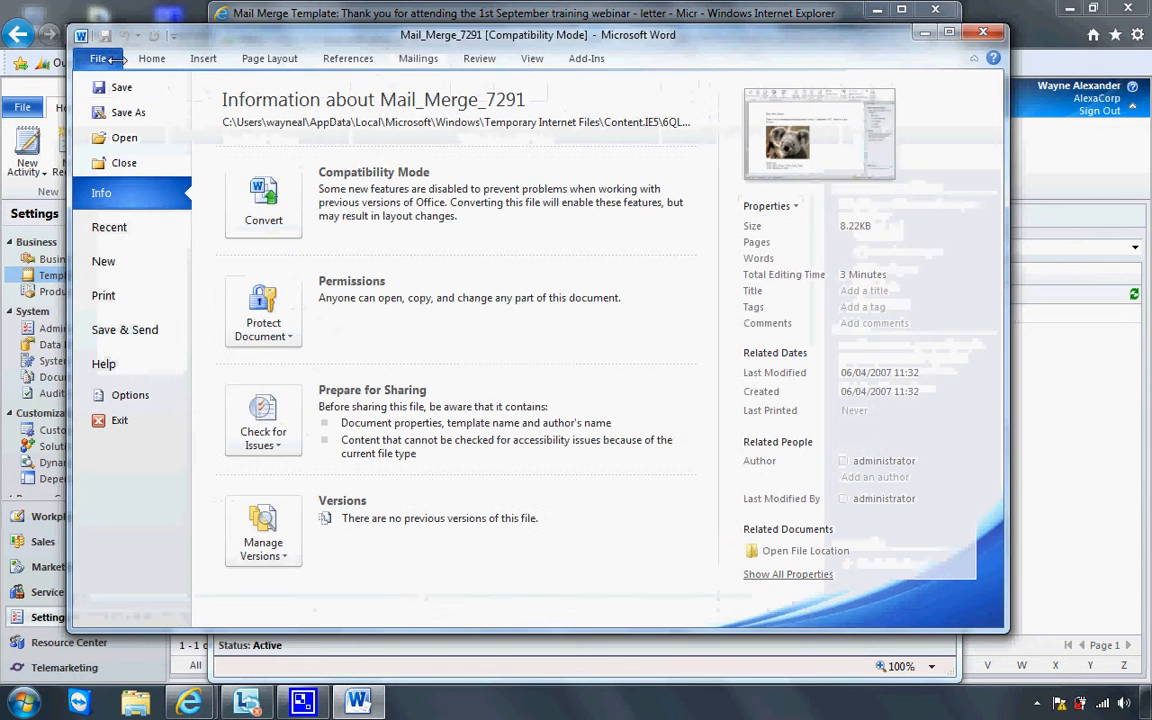
pyautogui.click(125, 110)
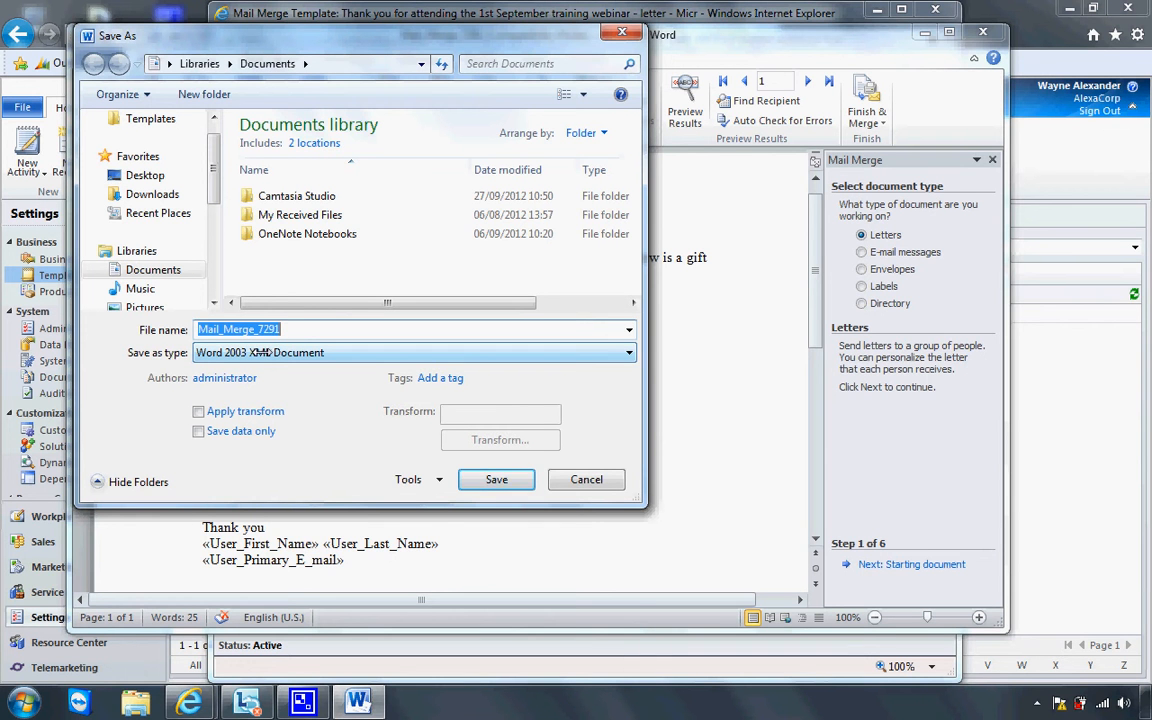
pyautogui.click(260, 352)
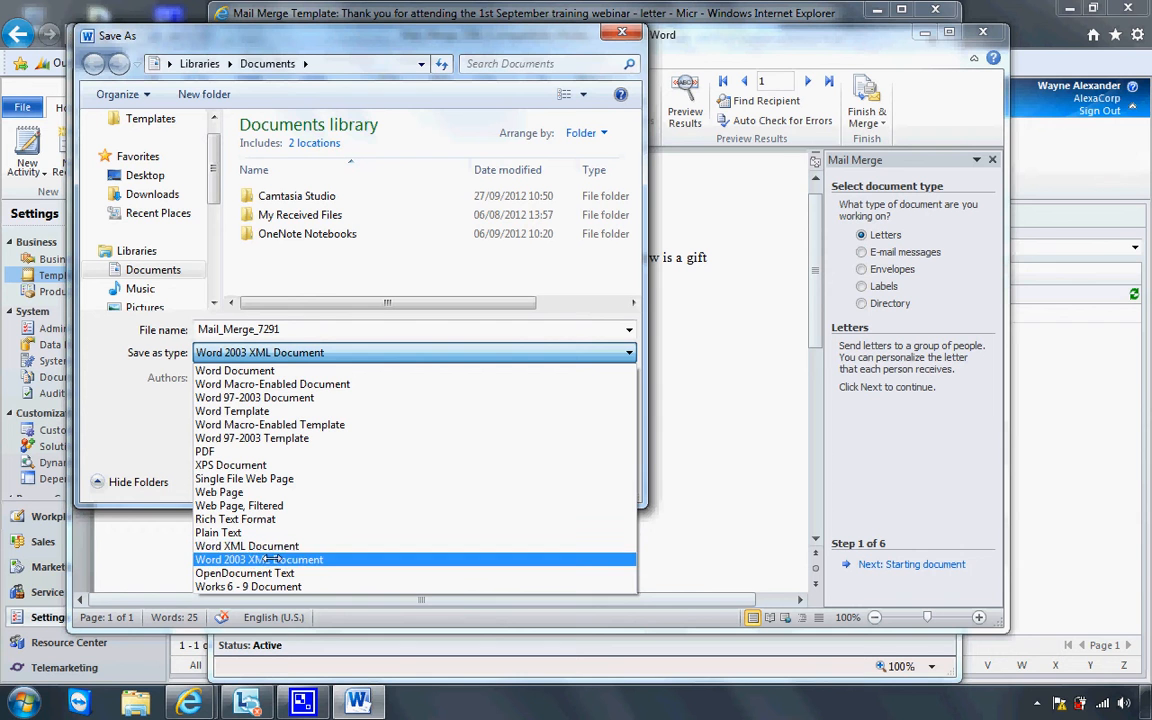
pyautogui.click(275, 352)
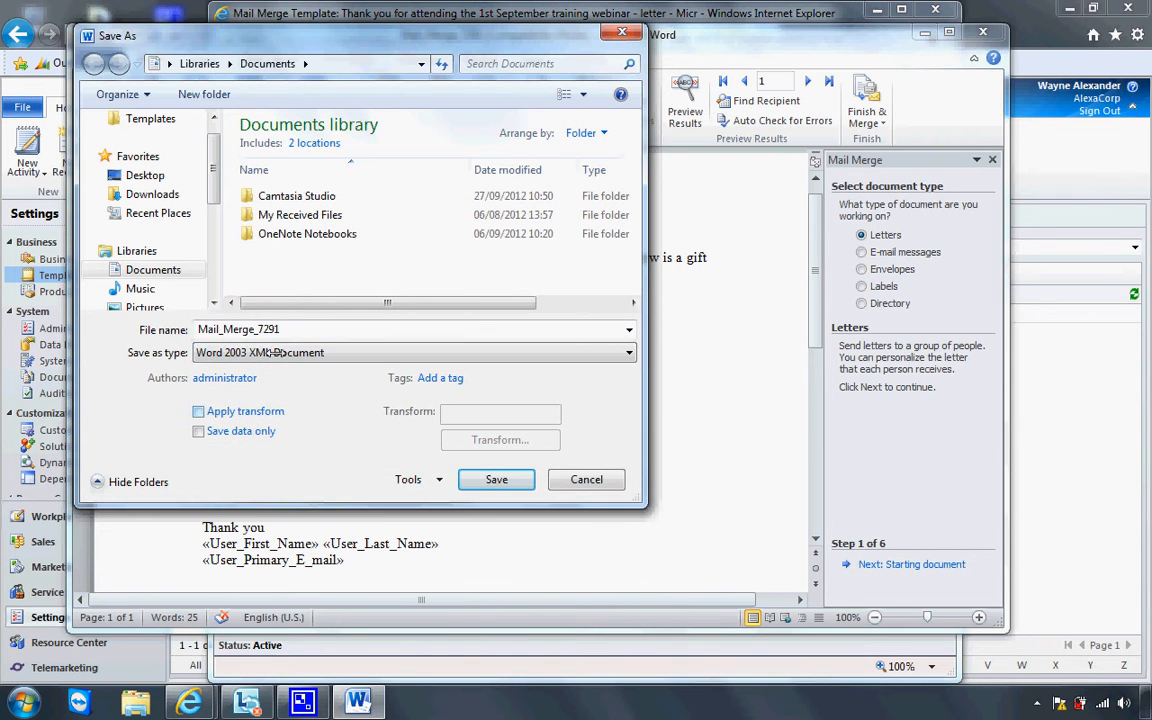
pyautogui.doubleClick(310, 329)
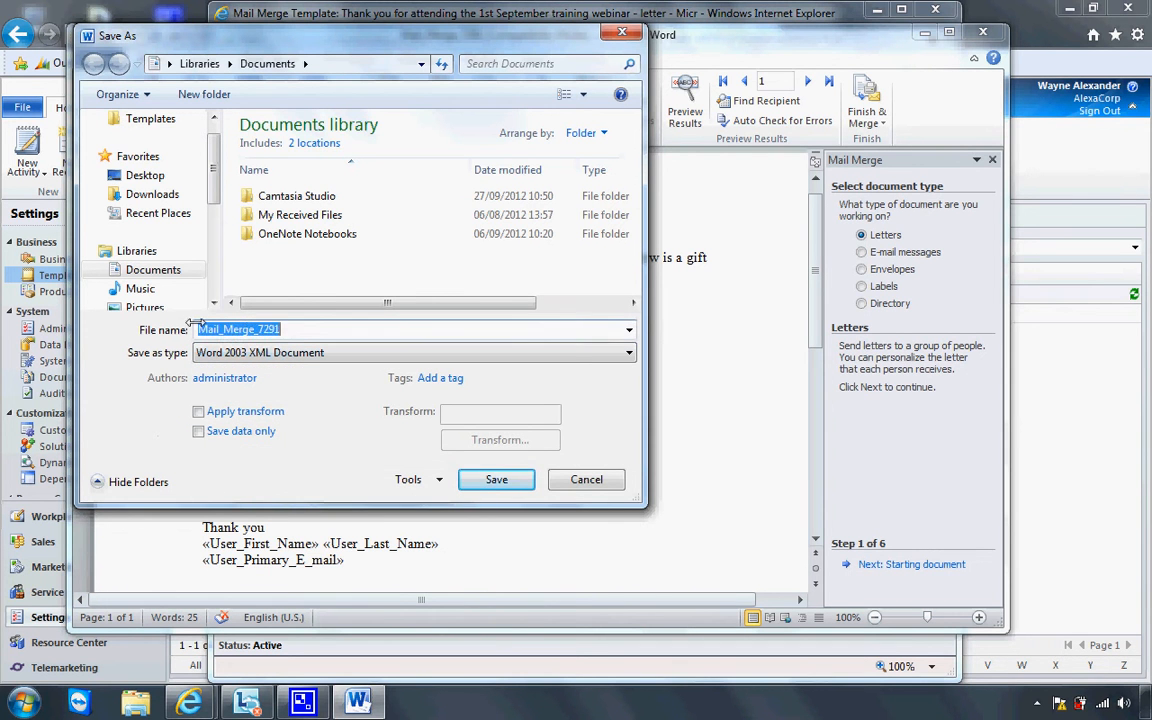
pyautogui.click(160, 172)
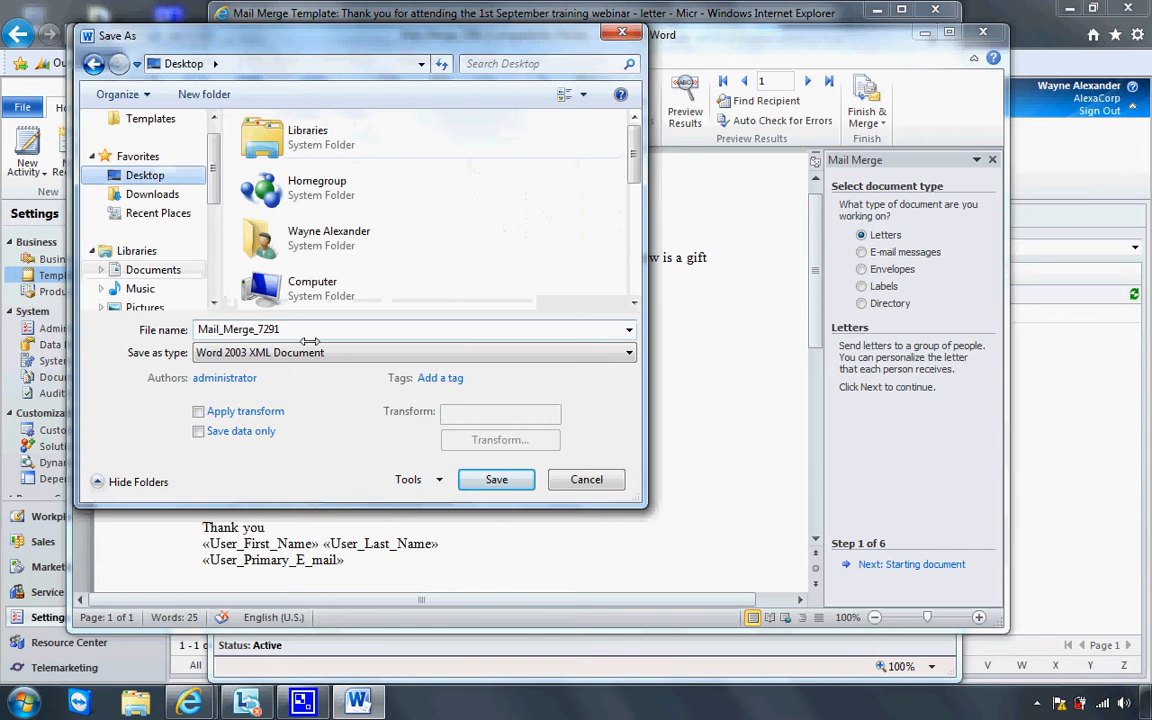
pyautogui.write('Tra')
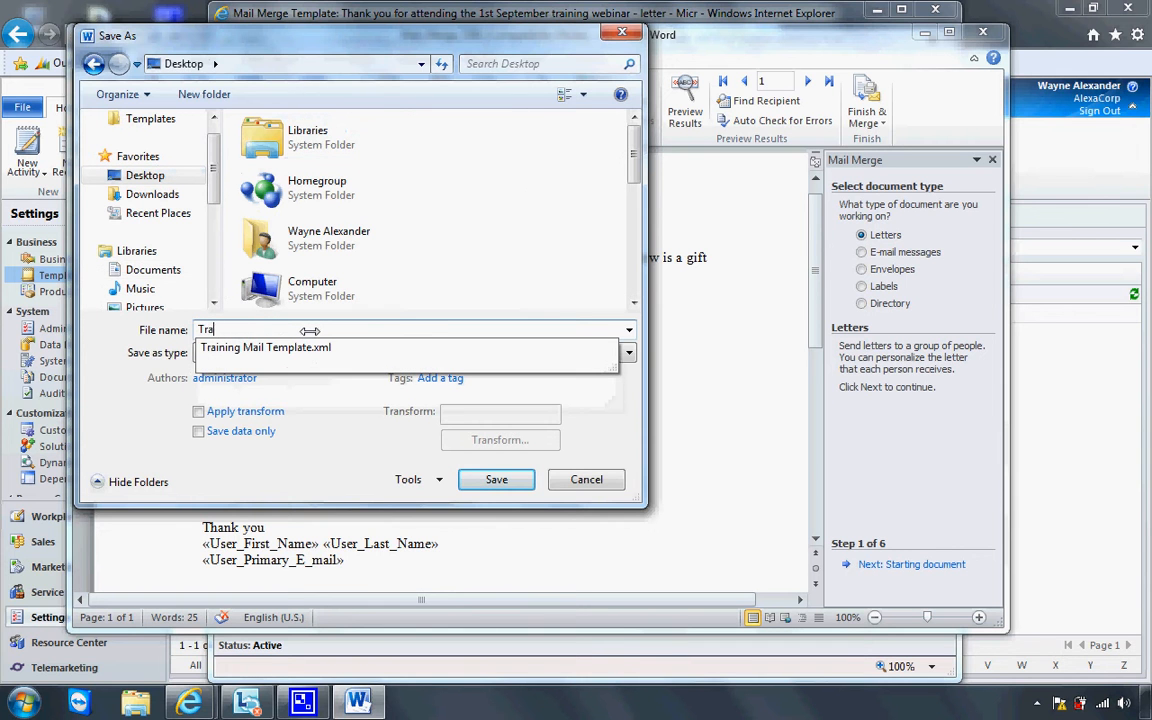
pyautogui.write('ining Mail')
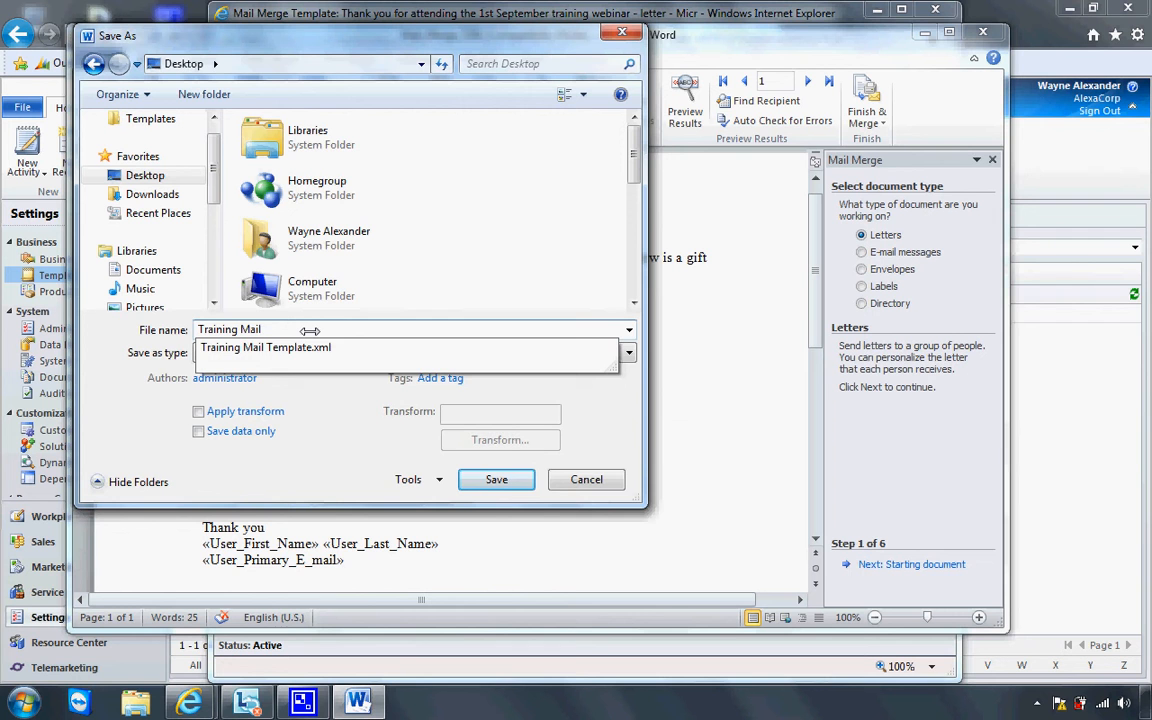
pyautogui.write(' Session')
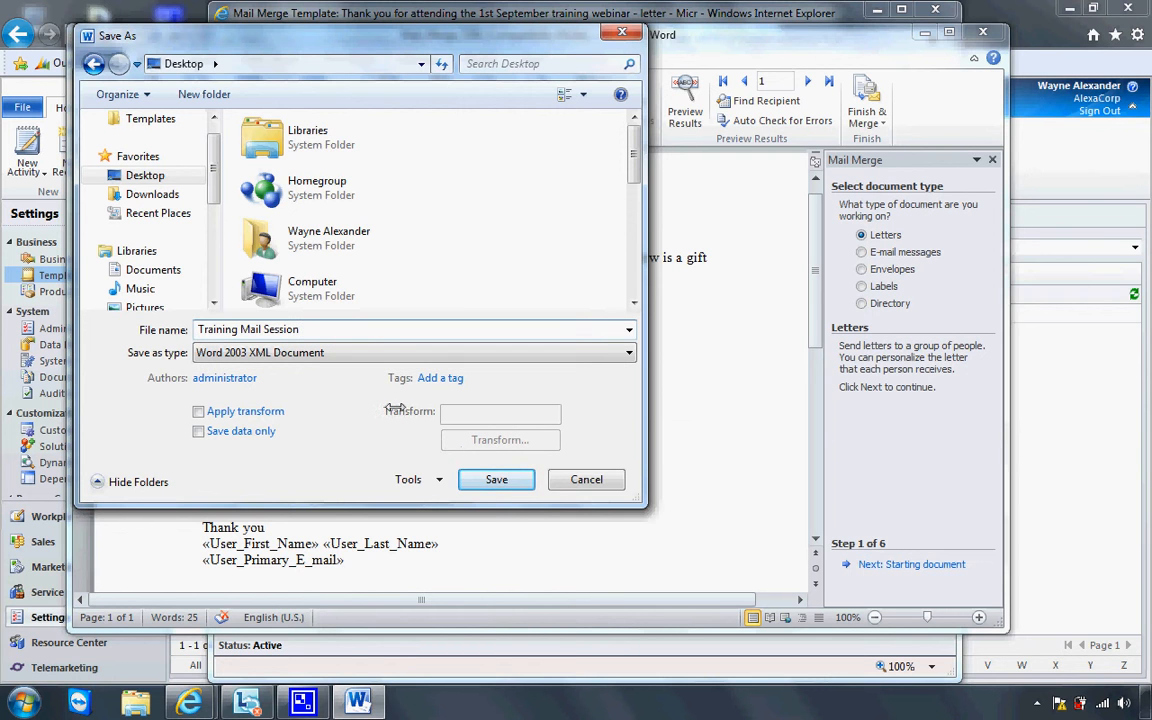
pyautogui.write(' 1st September')
pyautogui.click(490, 480)
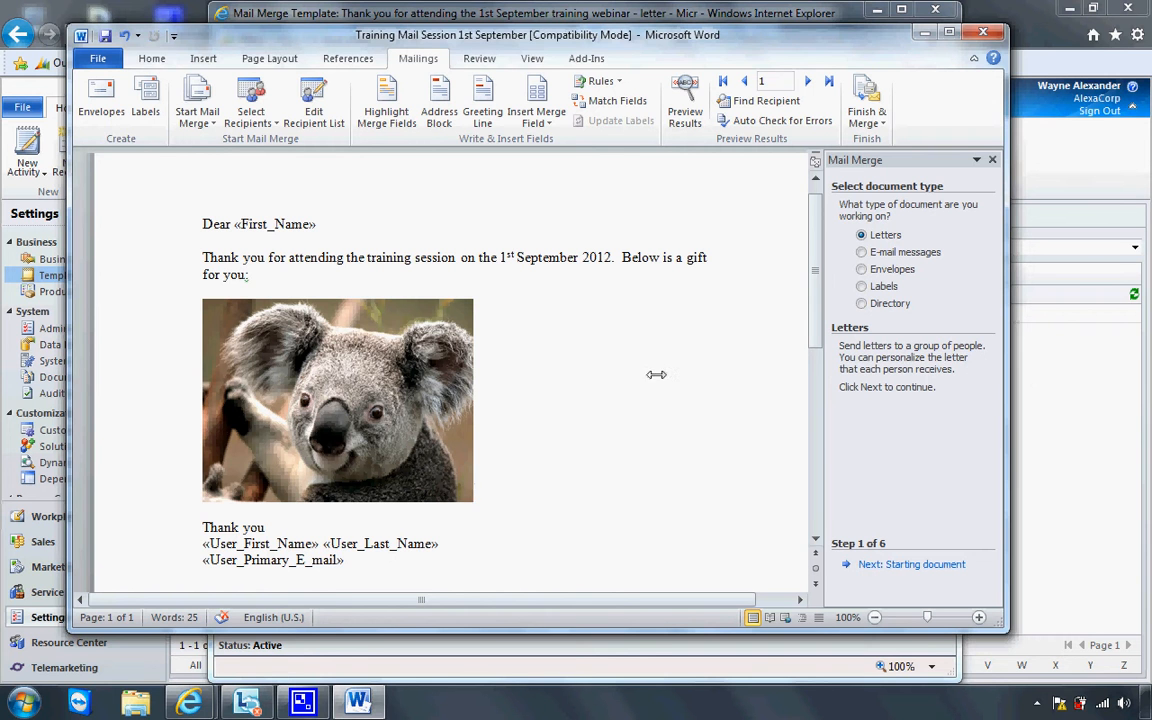
# Close Word and attach Training Mail Session 1st September.xml from the Desktop to the template
pyautogui.click(981, 31)
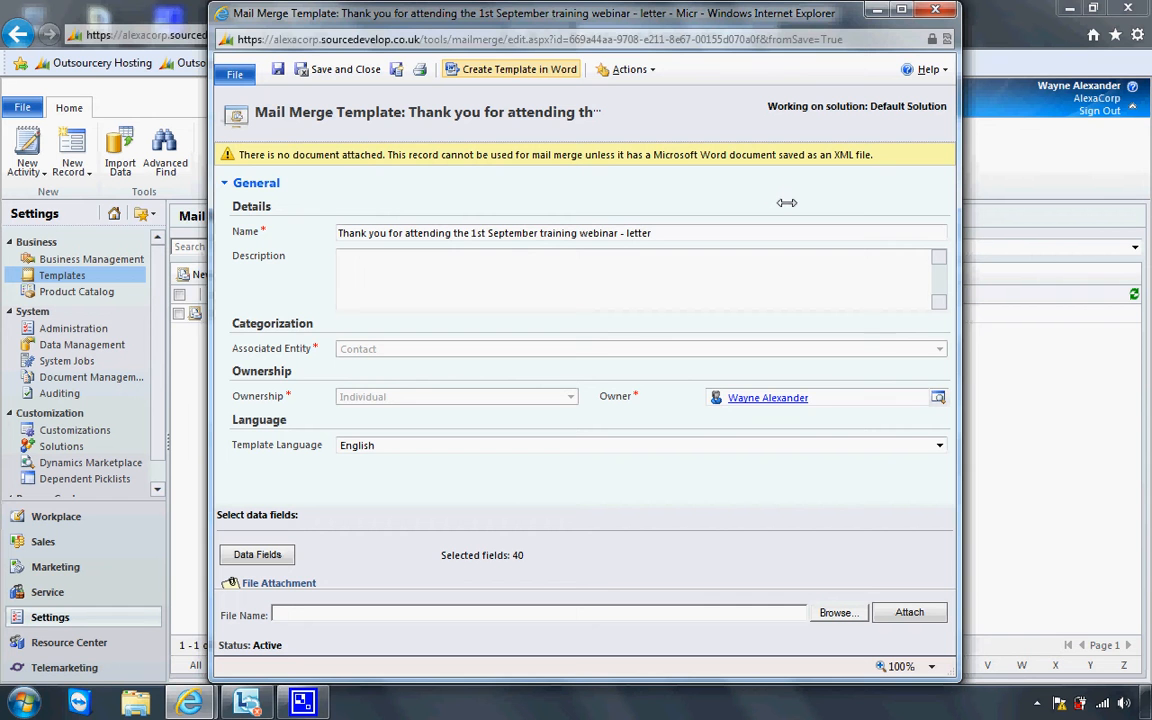
pyautogui.moveTo(738, 10); pyautogui.dragTo(704, 12)
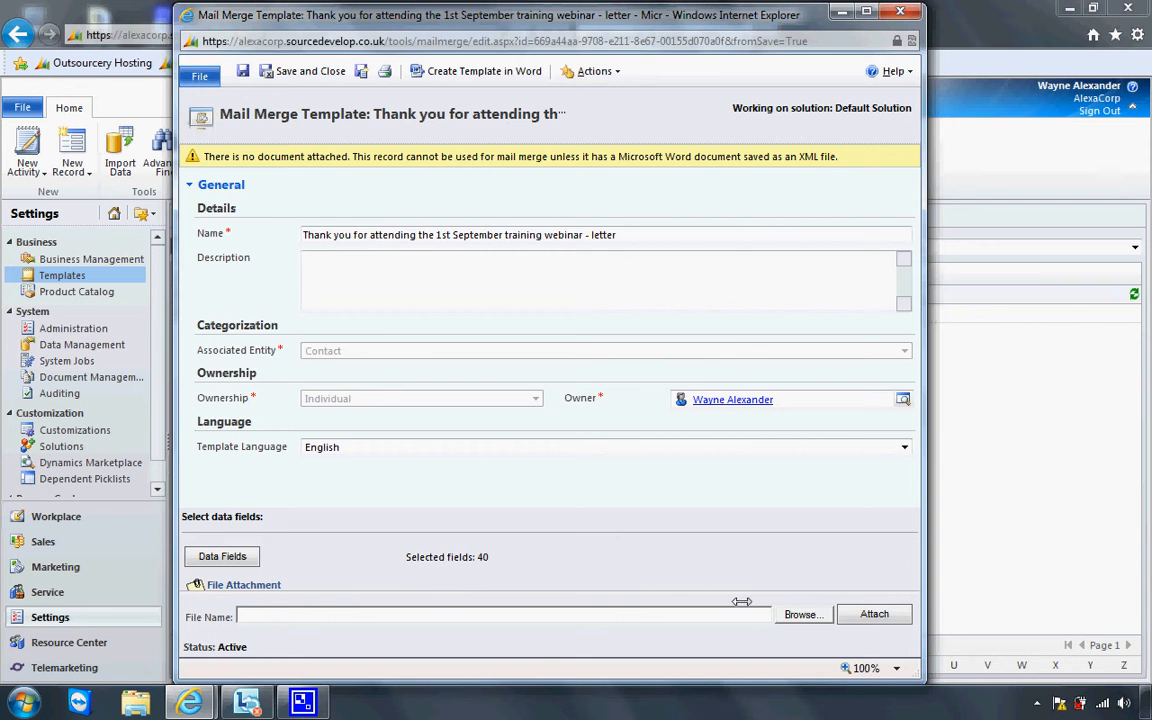
pyautogui.click(800, 614)
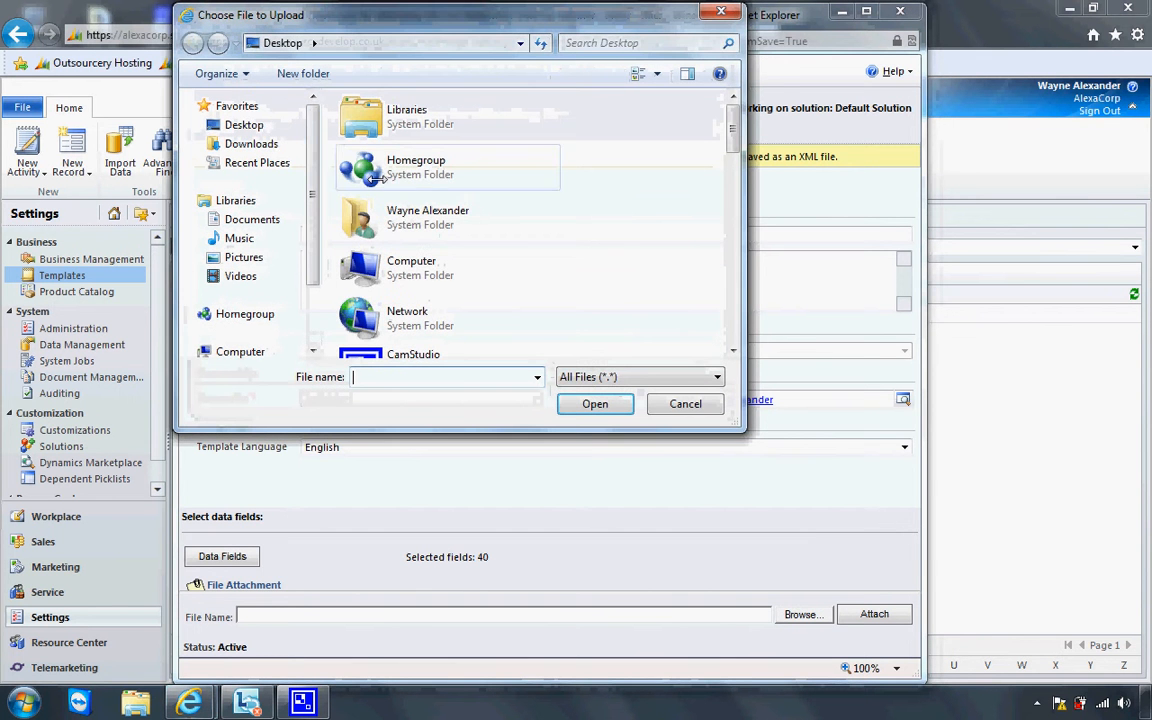
pyautogui.click(276, 128)
pyautogui.moveTo(734, 126); pyautogui.dragTo(761, 336)
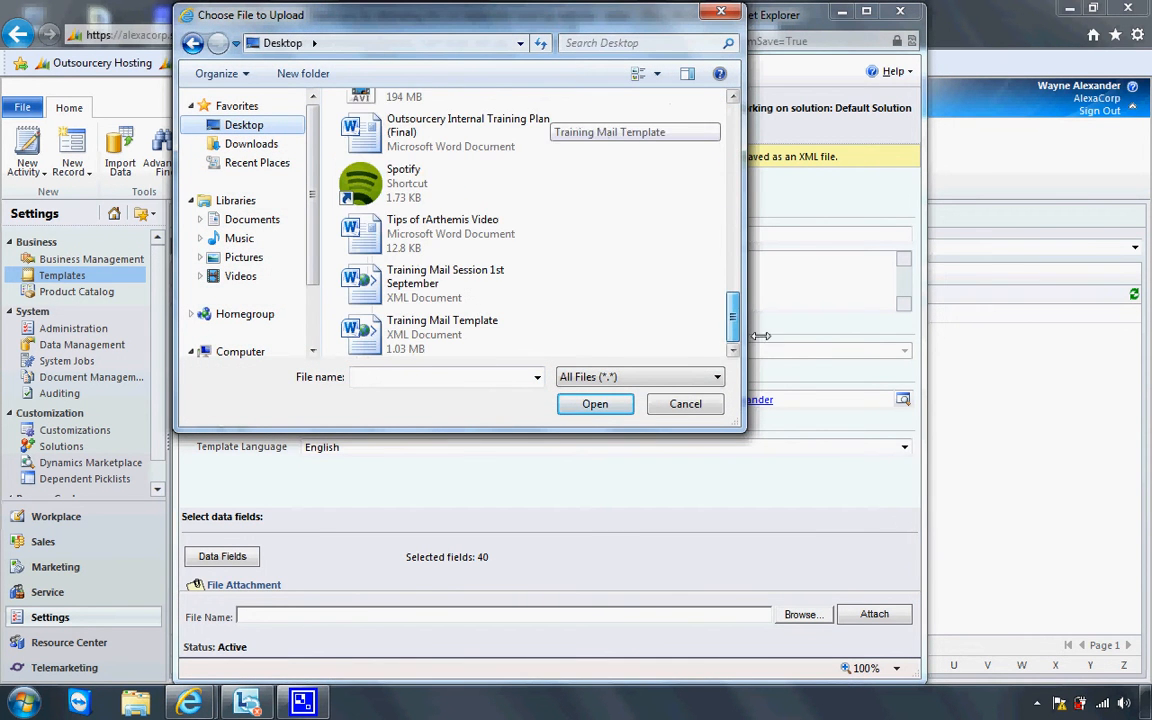
pyautogui.click(455, 264)
pyautogui.click(594, 404)
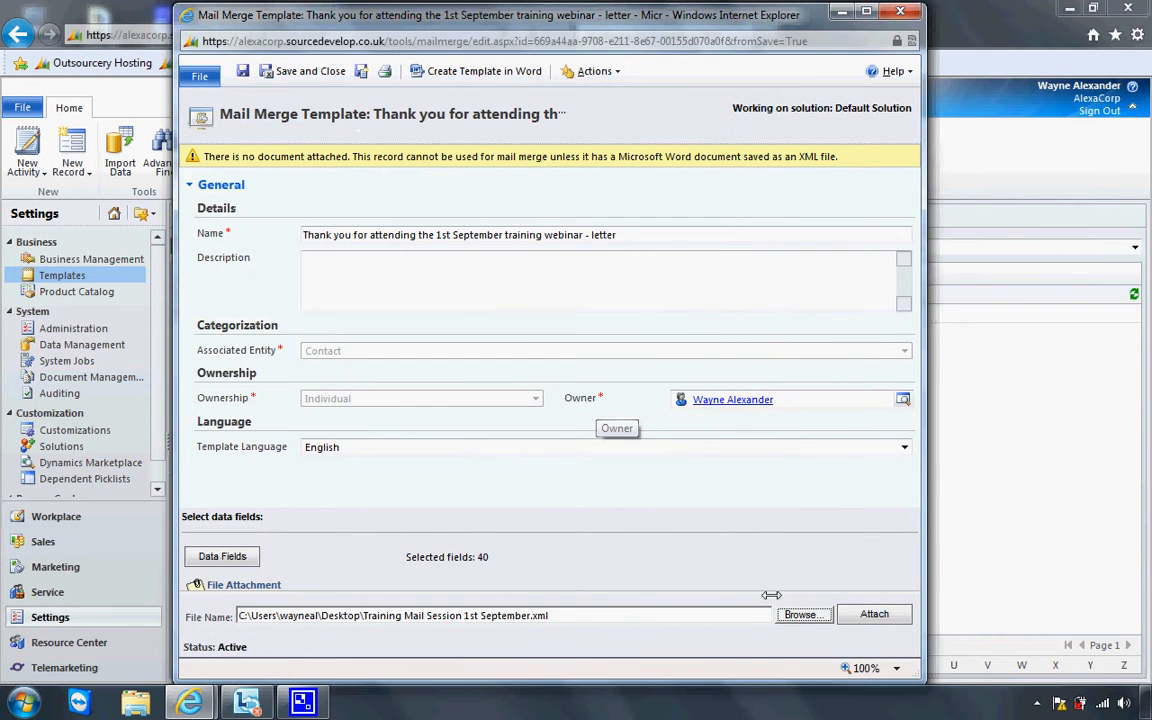
pyautogui.click(847, 610)
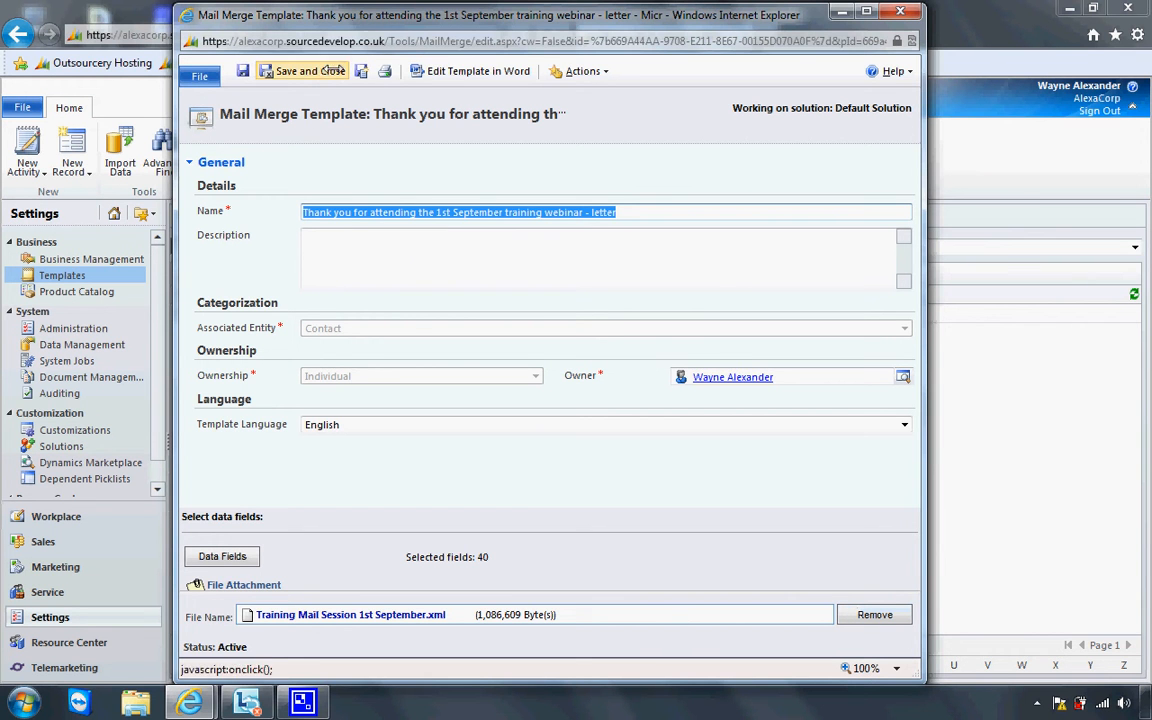
pyautogui.moveTo(341, 15); pyautogui.dragTo(362, 23)
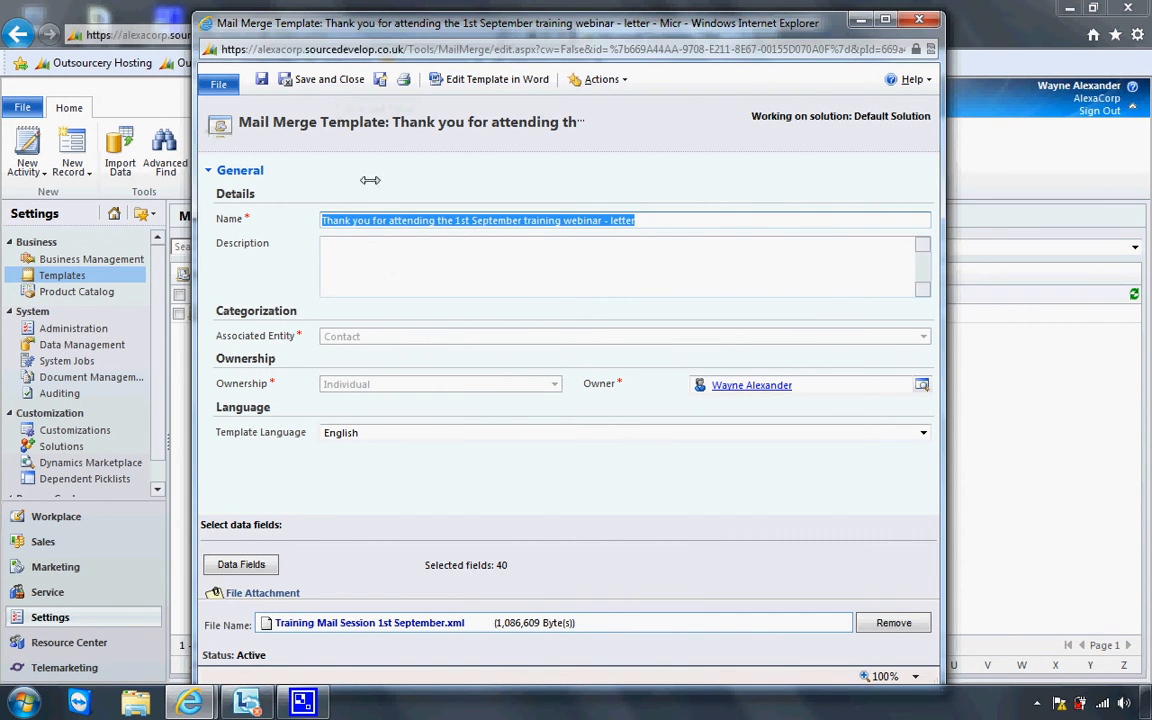
# Save the thank-you template, make it available to the Organization, and go to Sales contacts
pyautogui.click(330, 79)
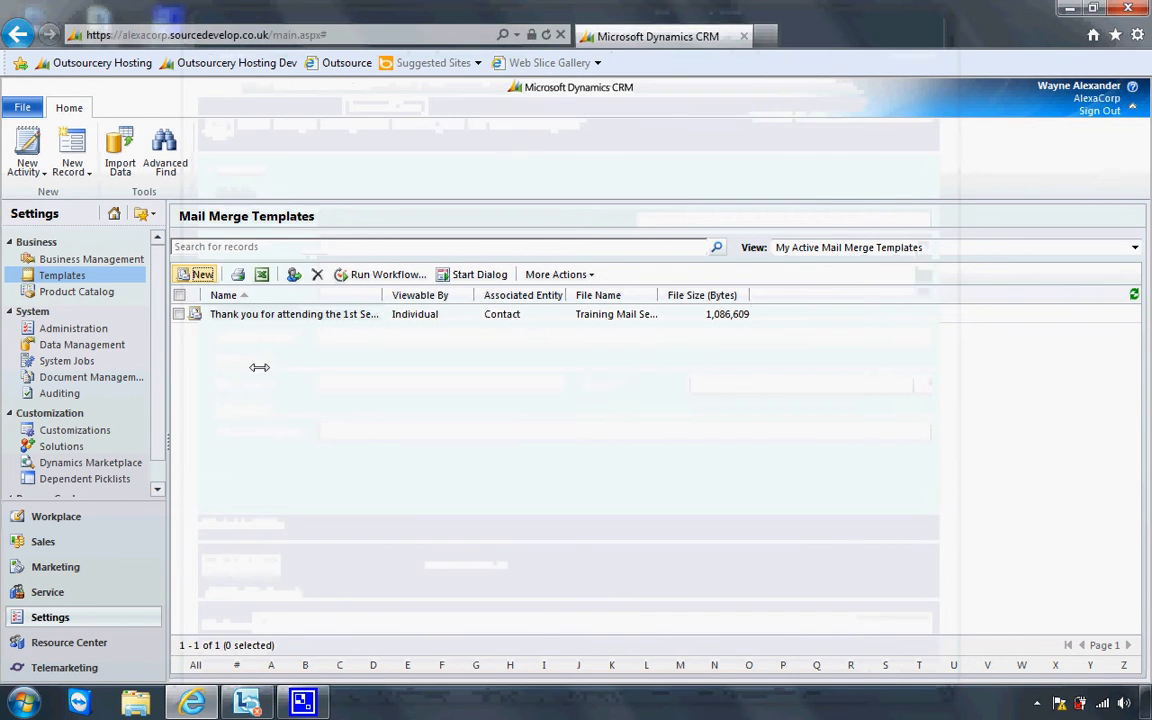
pyautogui.click(179, 314)
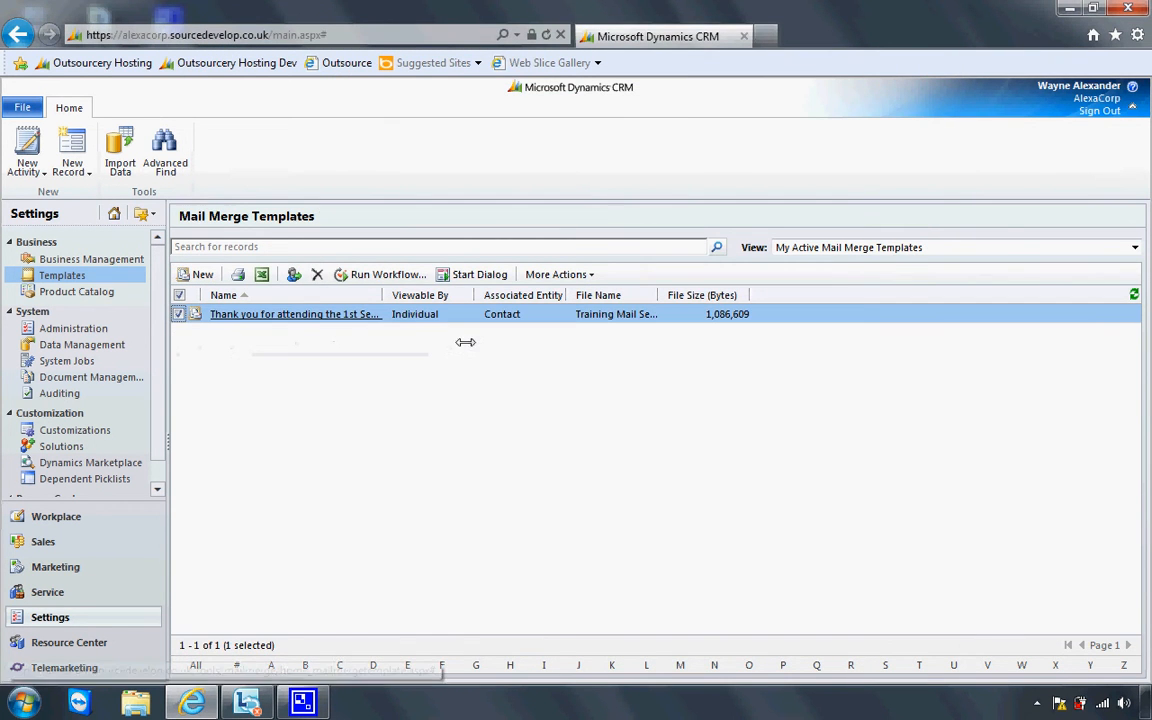
pyautogui.click(555, 274)
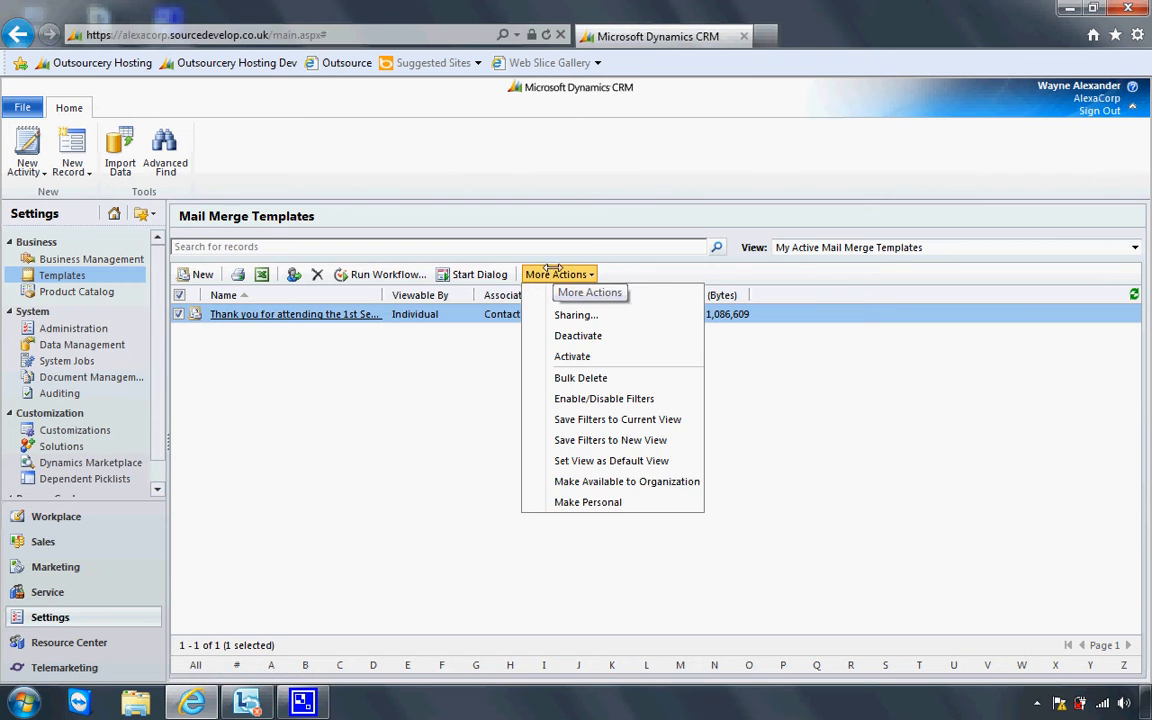
pyautogui.click(592, 481)
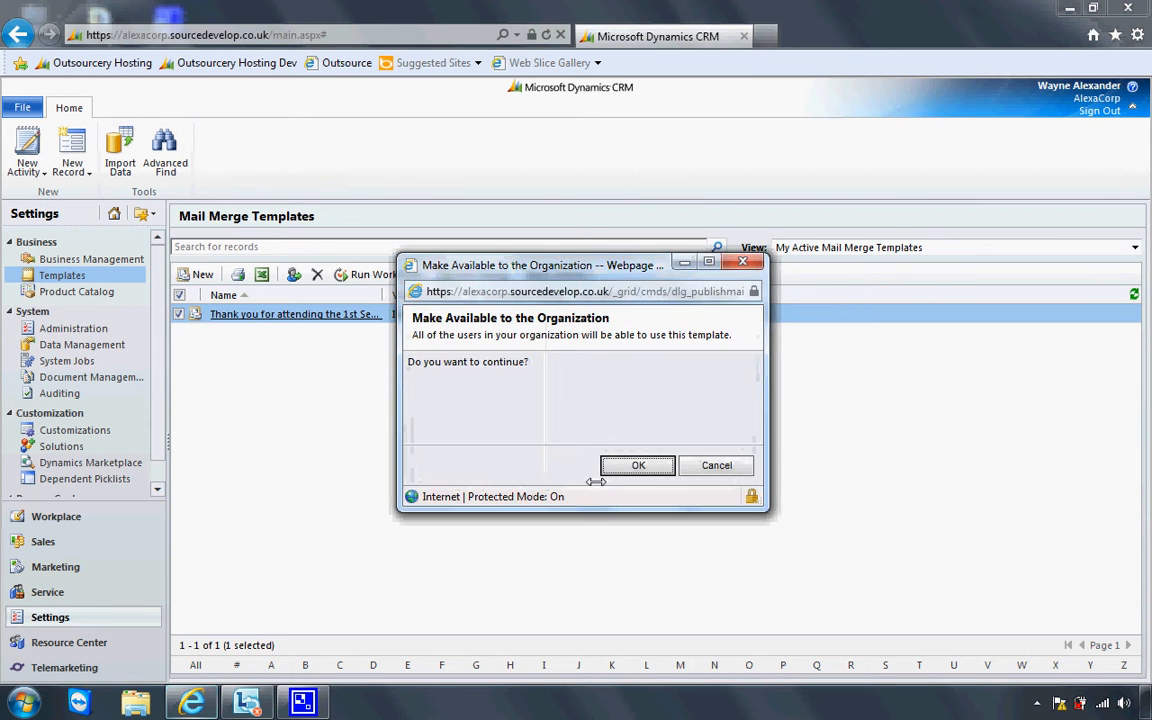
pyautogui.click(614, 465)
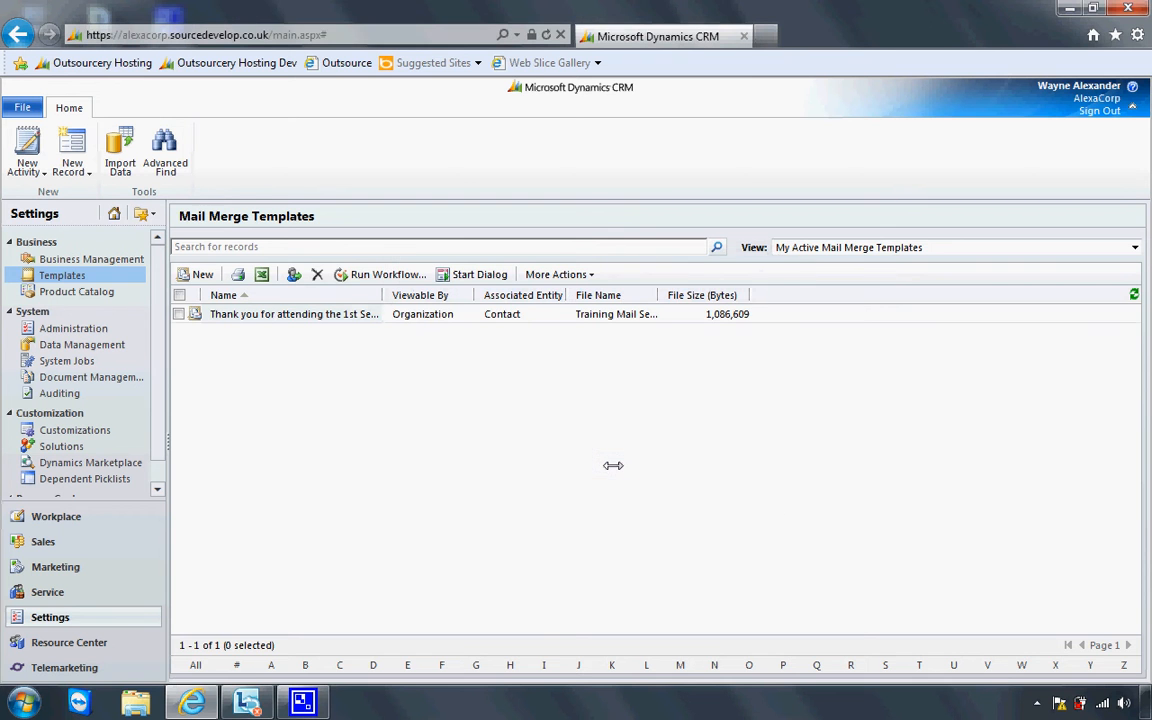
pyautogui.click(116, 540)
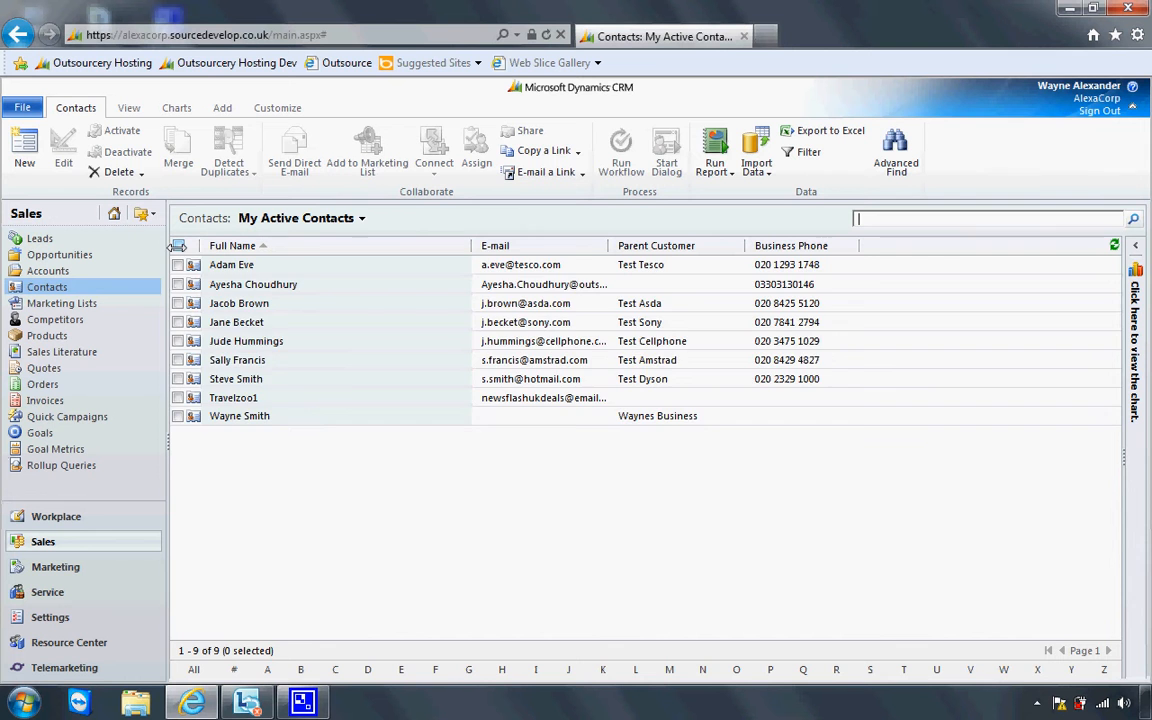
# Select all nine contacts and start a Letter-type mail merge for them
pyautogui.click(177, 245)
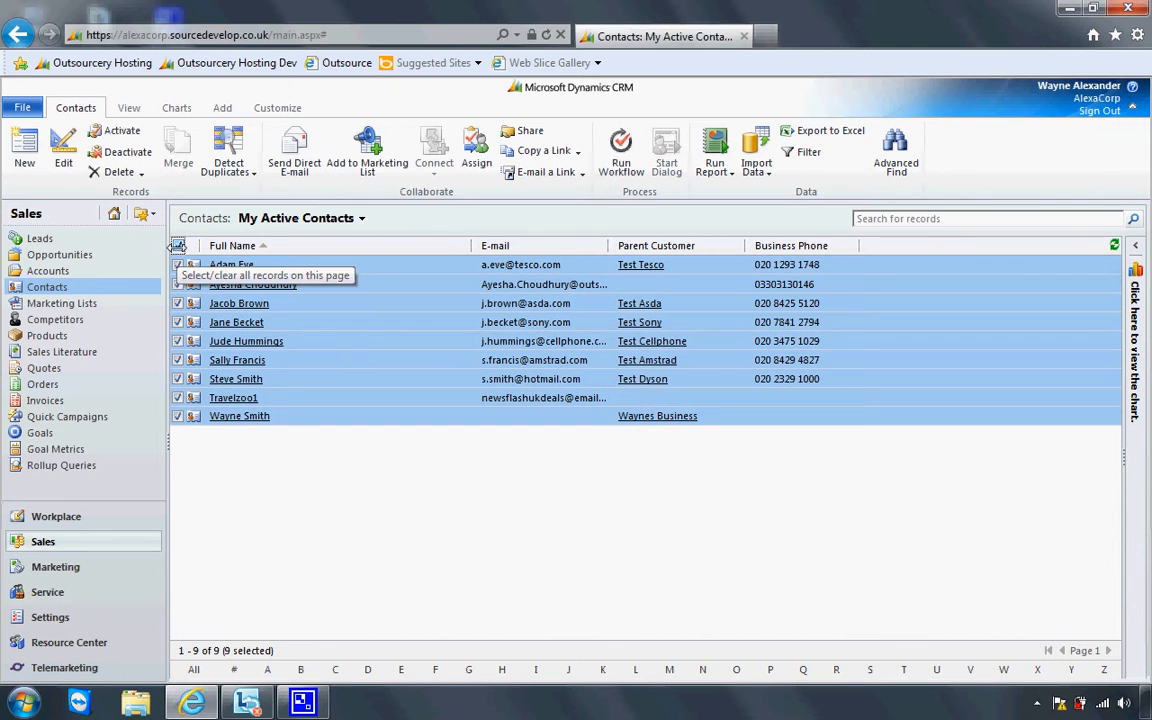
pyautogui.click(222, 107)
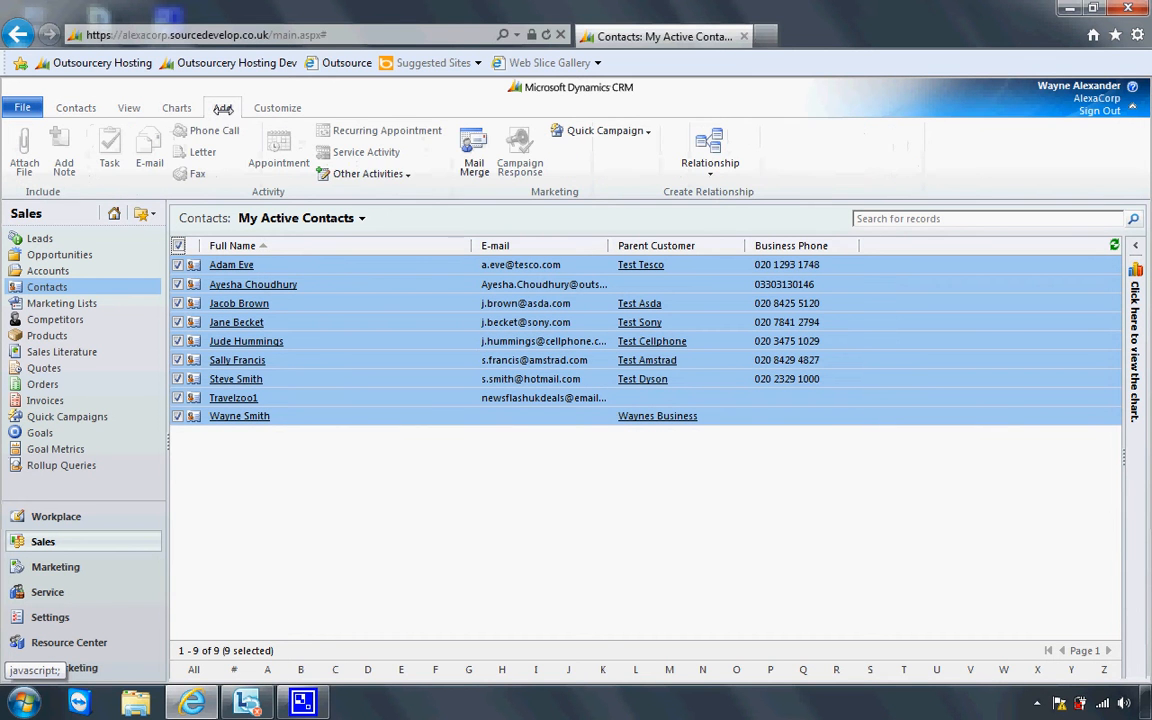
pyautogui.click(470, 158)
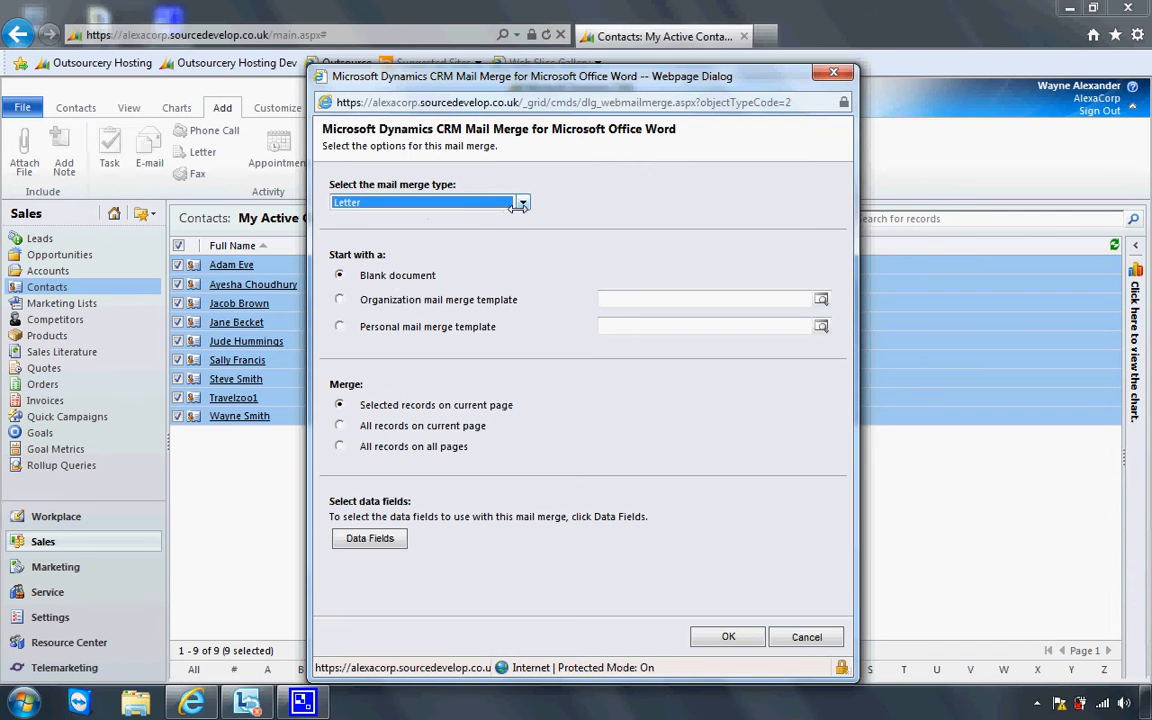
pyautogui.click(456, 207)
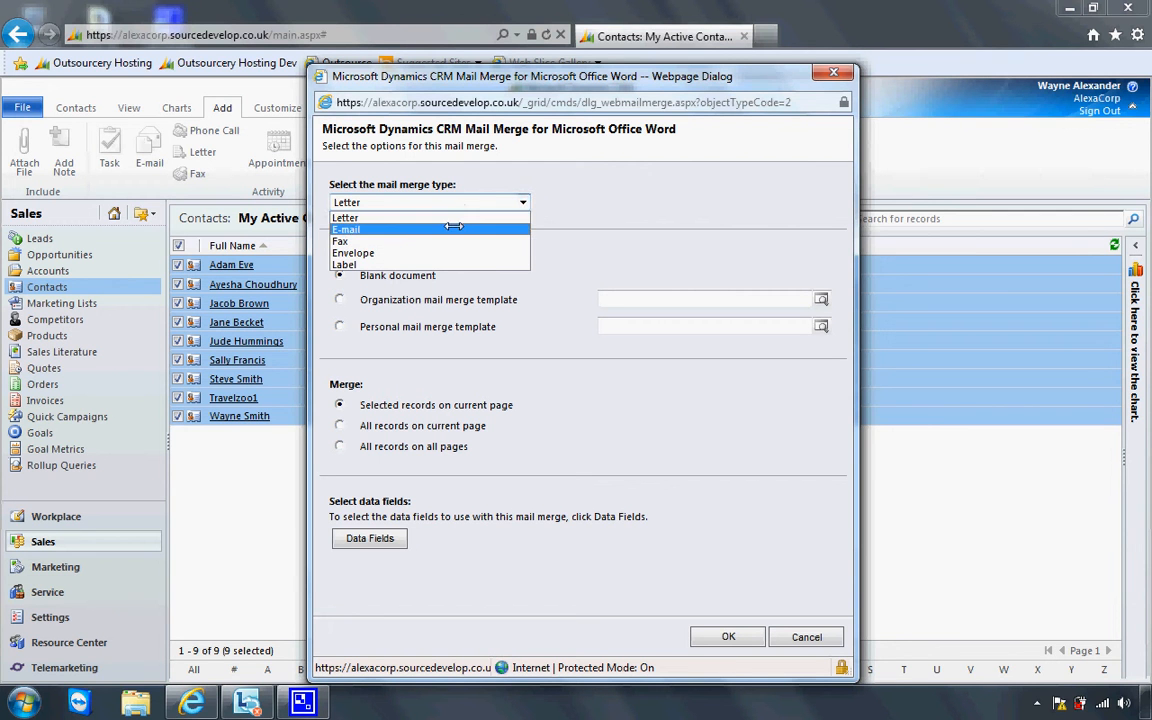
pyautogui.click(430, 217)
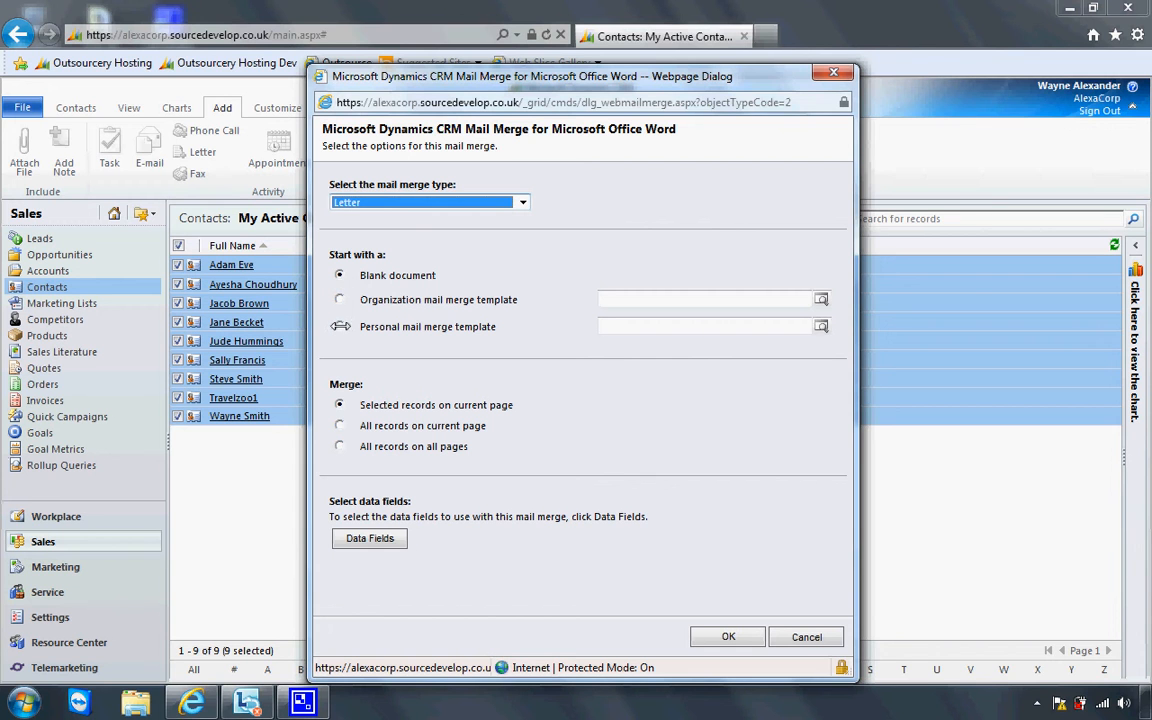
# Use the 1st September training webinar thank-you organization template and download the merged document
pyautogui.click(340, 326)
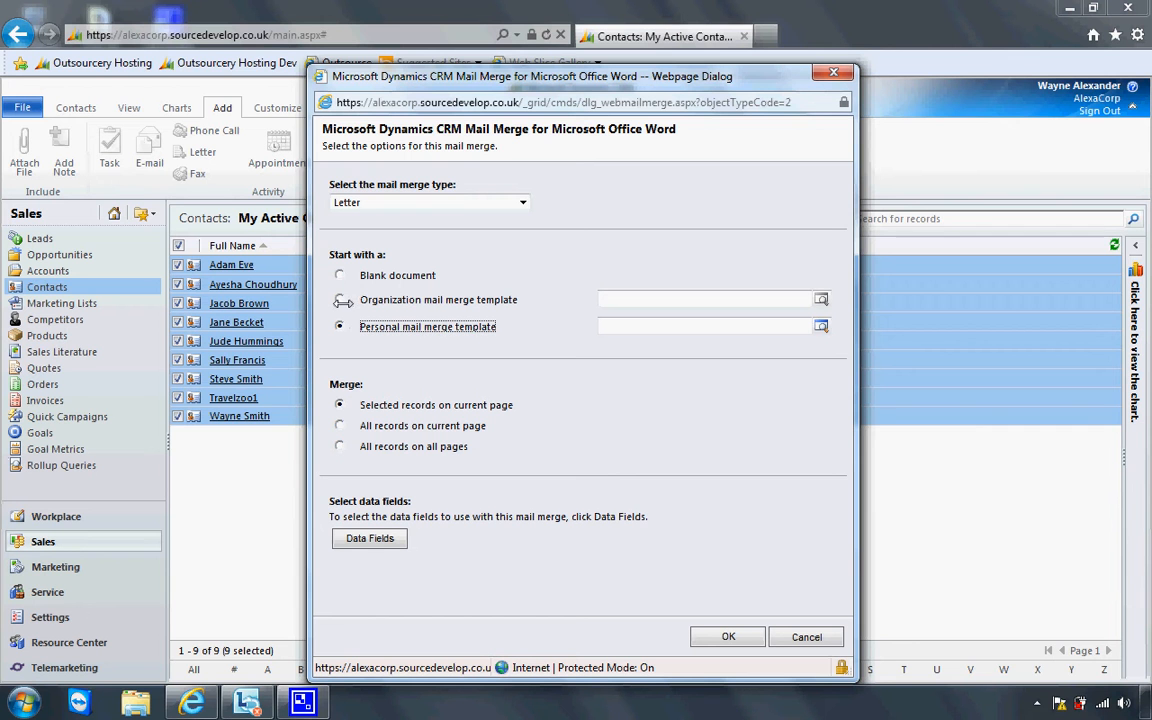
pyautogui.click(340, 300)
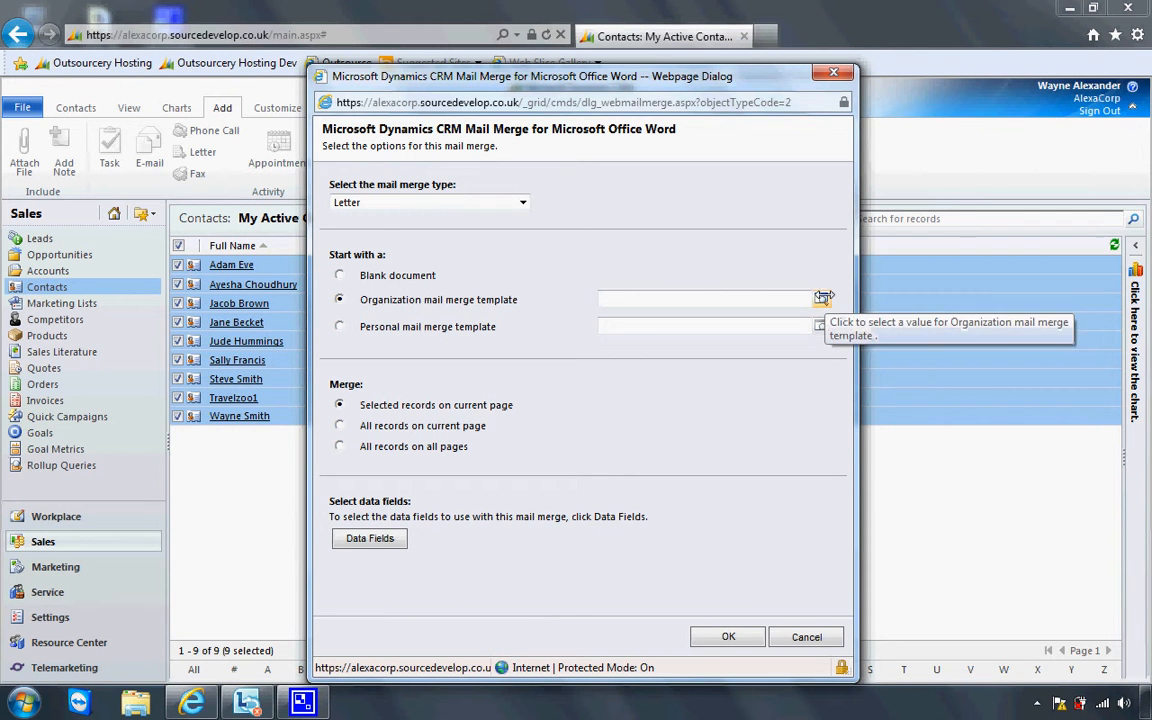
pyautogui.click(822, 298)
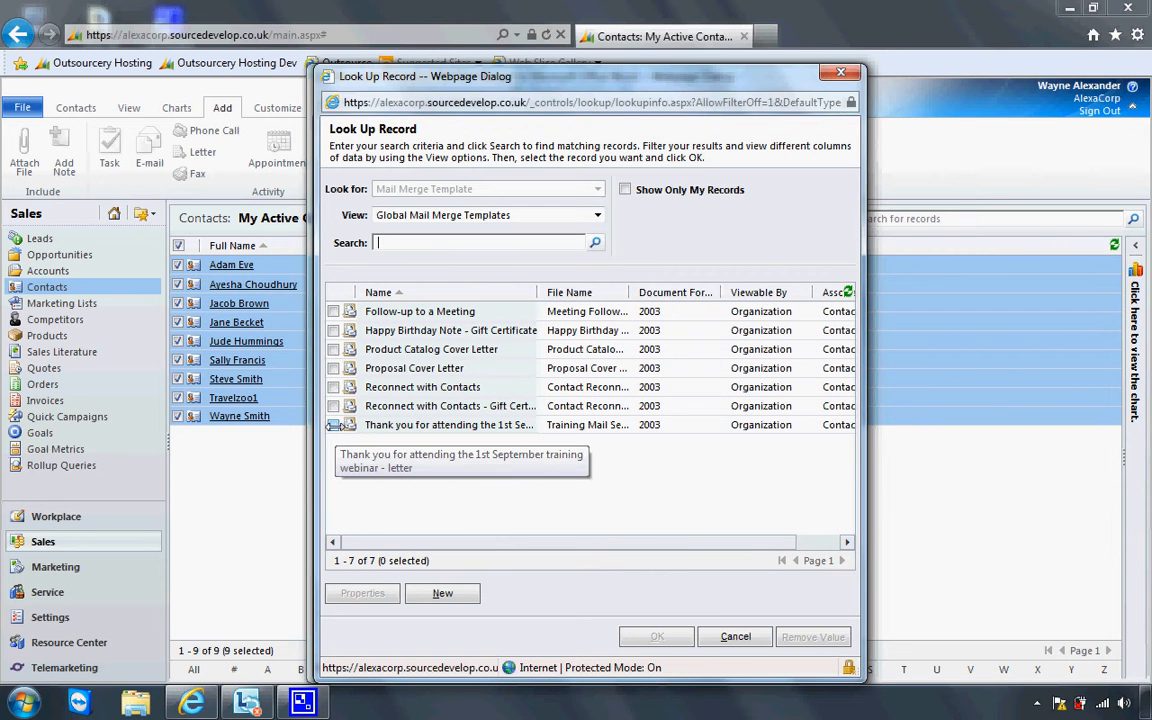
pyautogui.click(337, 425)
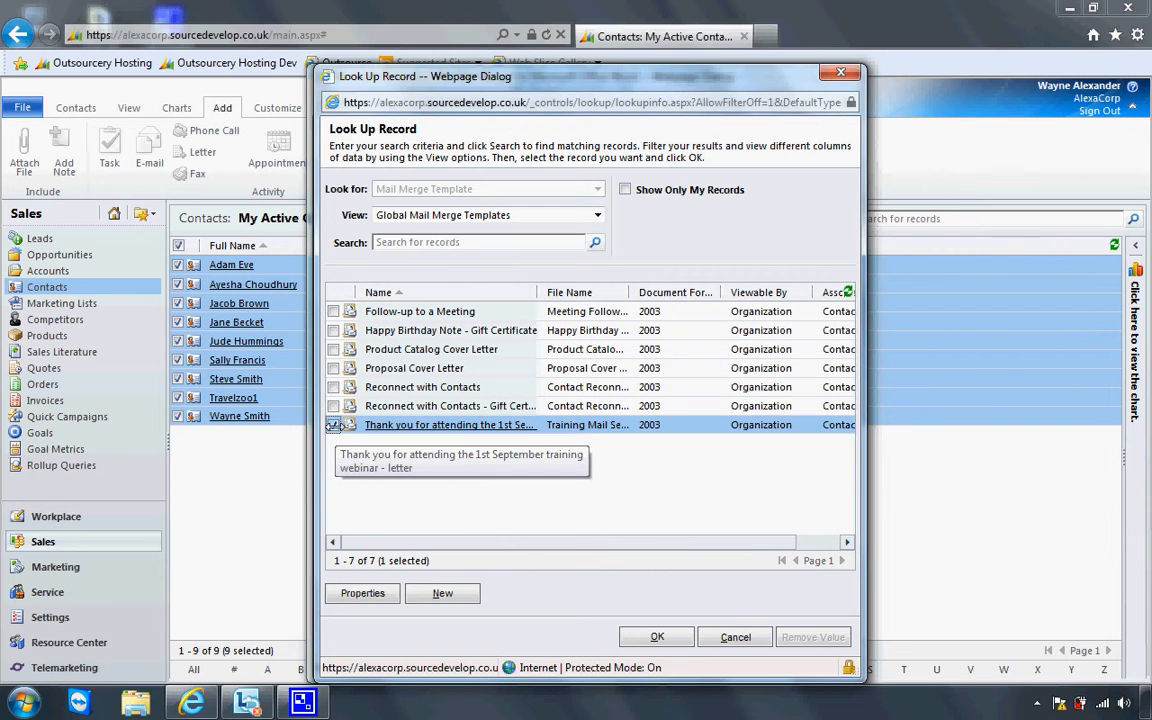
pyautogui.click(636, 636)
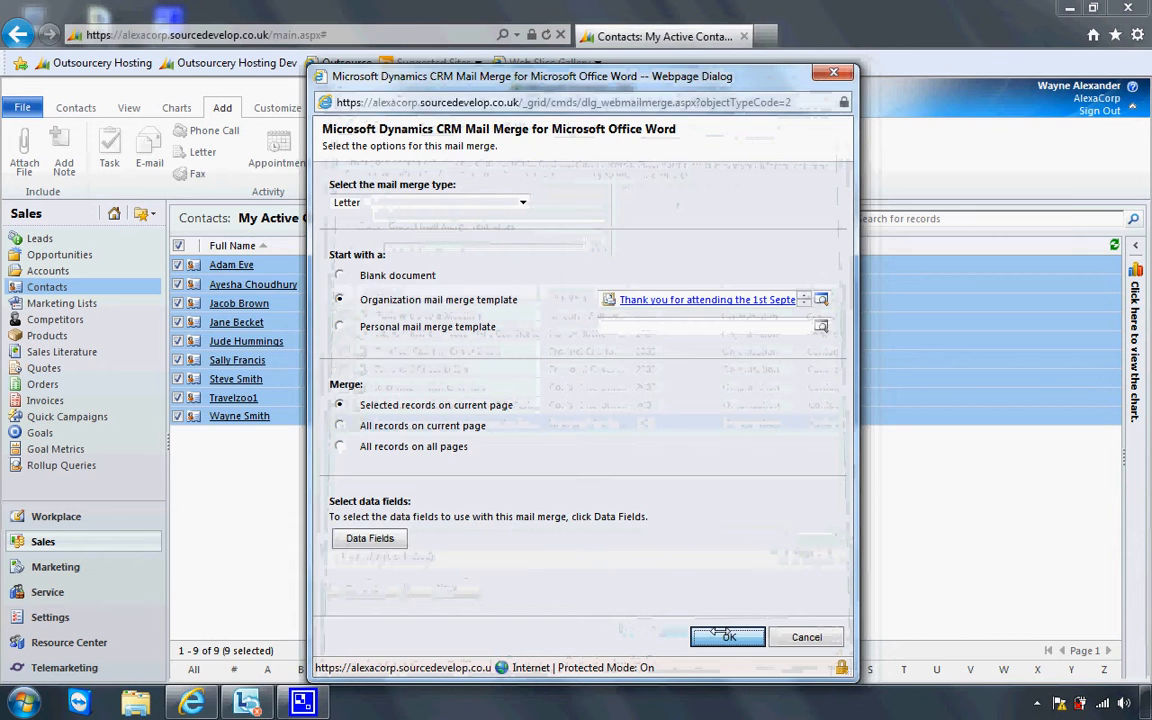
pyautogui.click(727, 636)
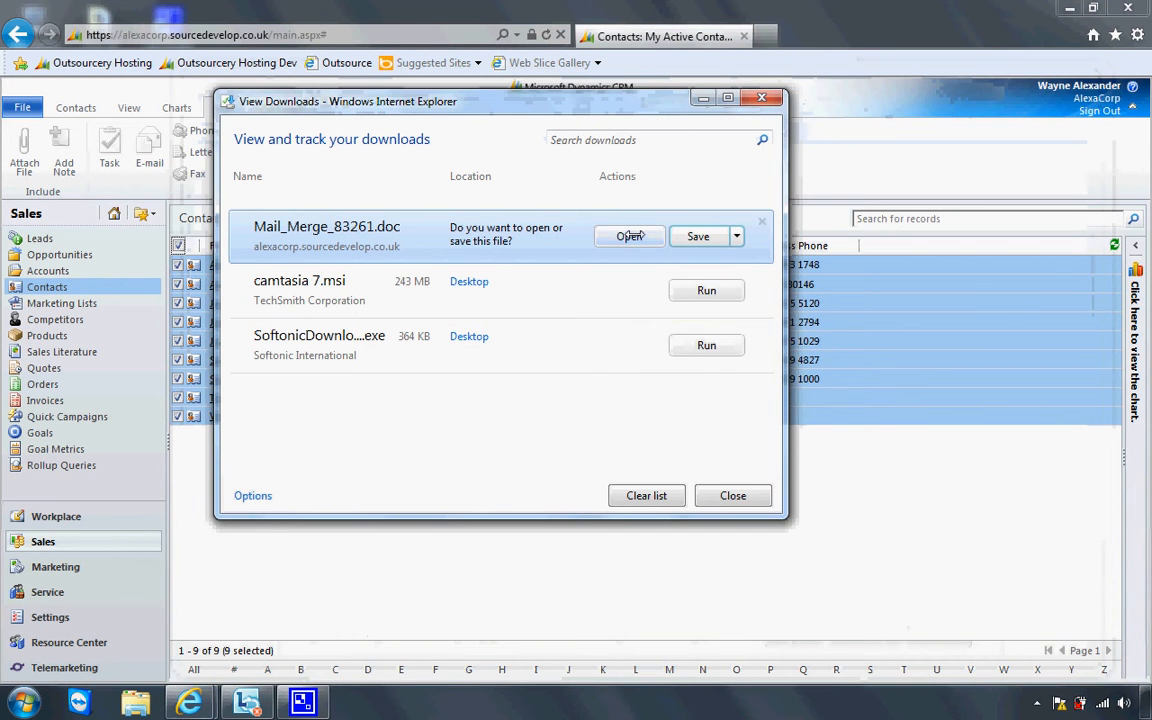
# Open Mail_Merge_83261.doc, discard recovered files, enable editing and macros, and run the CRM add-in
pyautogui.click(629, 236)
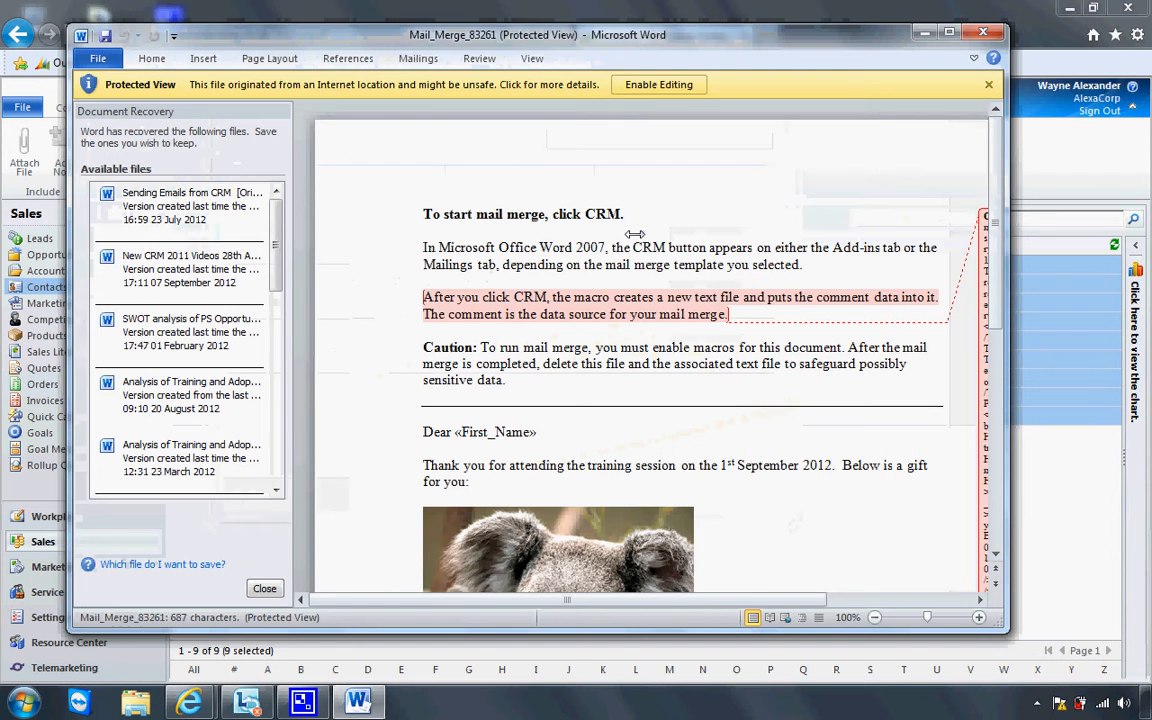
pyautogui.click(265, 588)
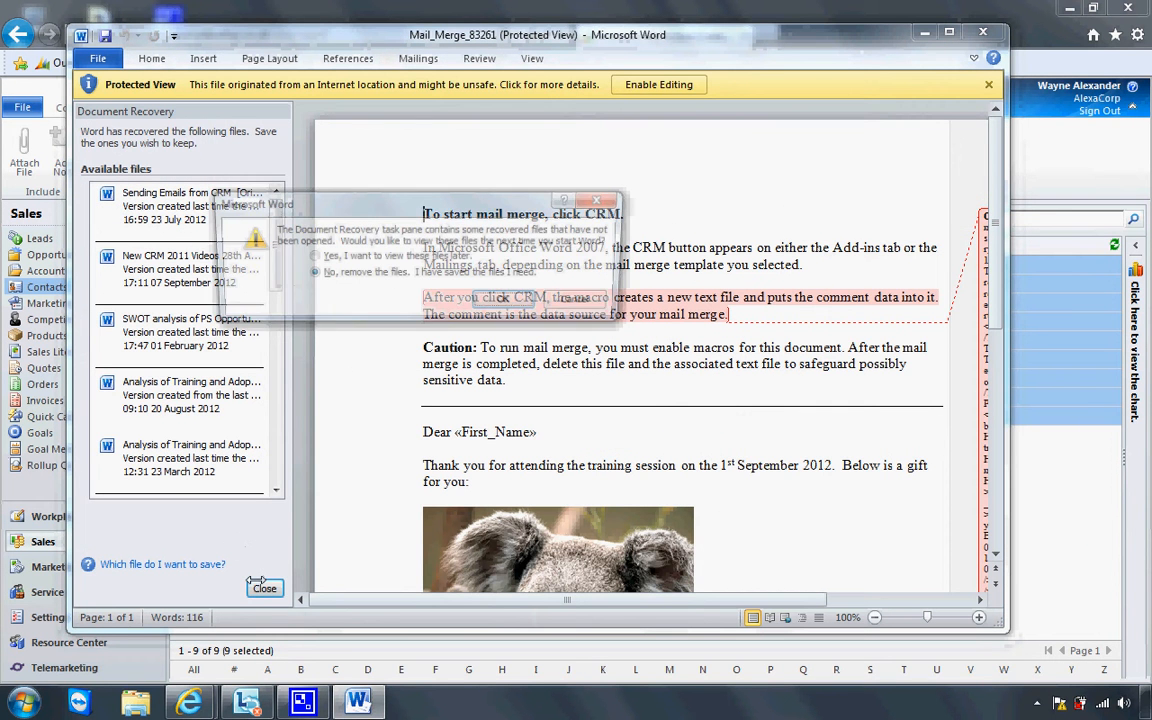
pyautogui.click(508, 302)
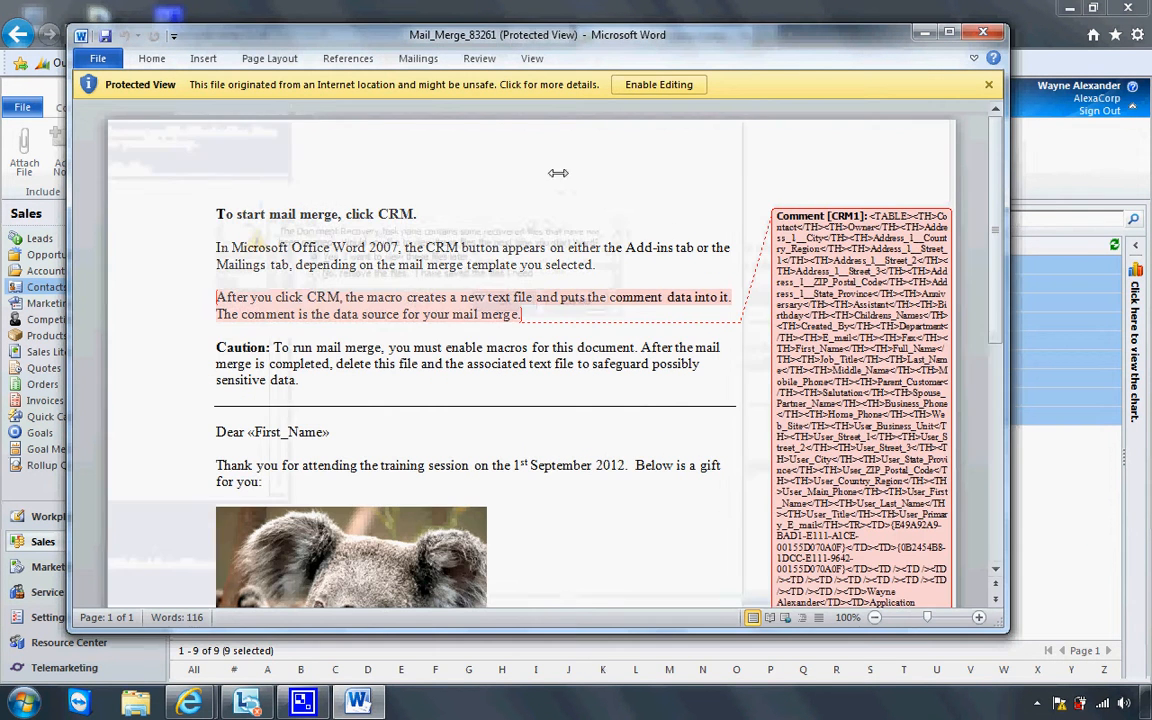
pyautogui.click(646, 84)
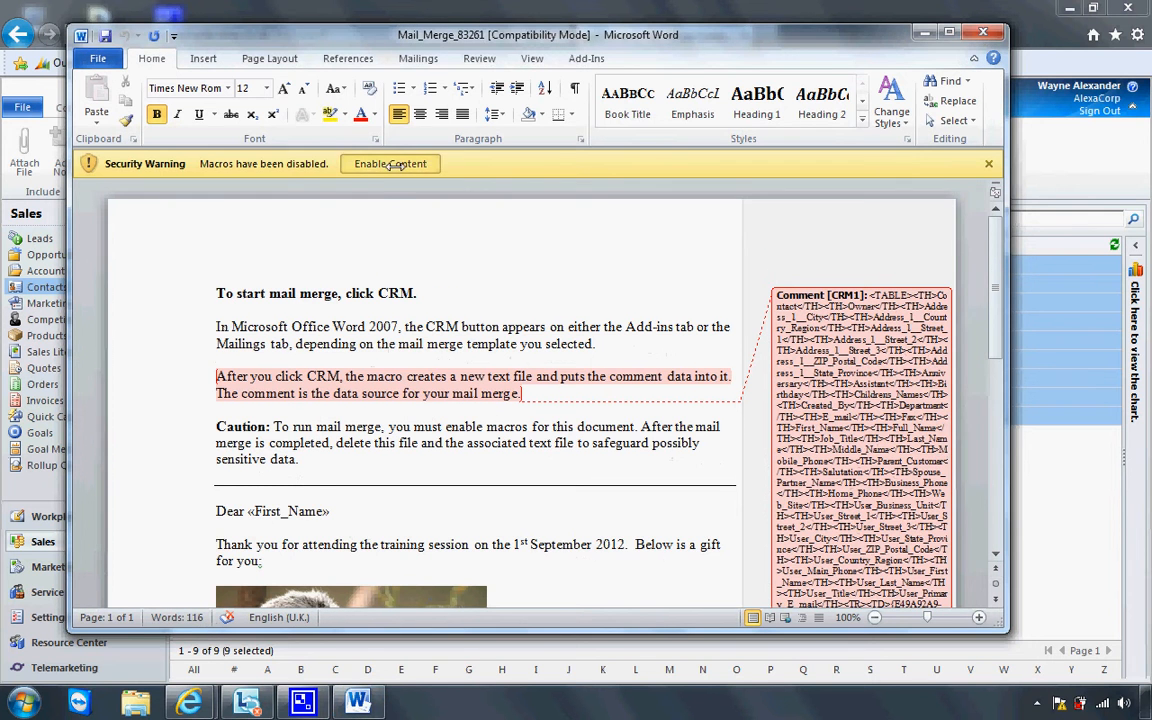
pyautogui.click(393, 164)
pyautogui.click(586, 58)
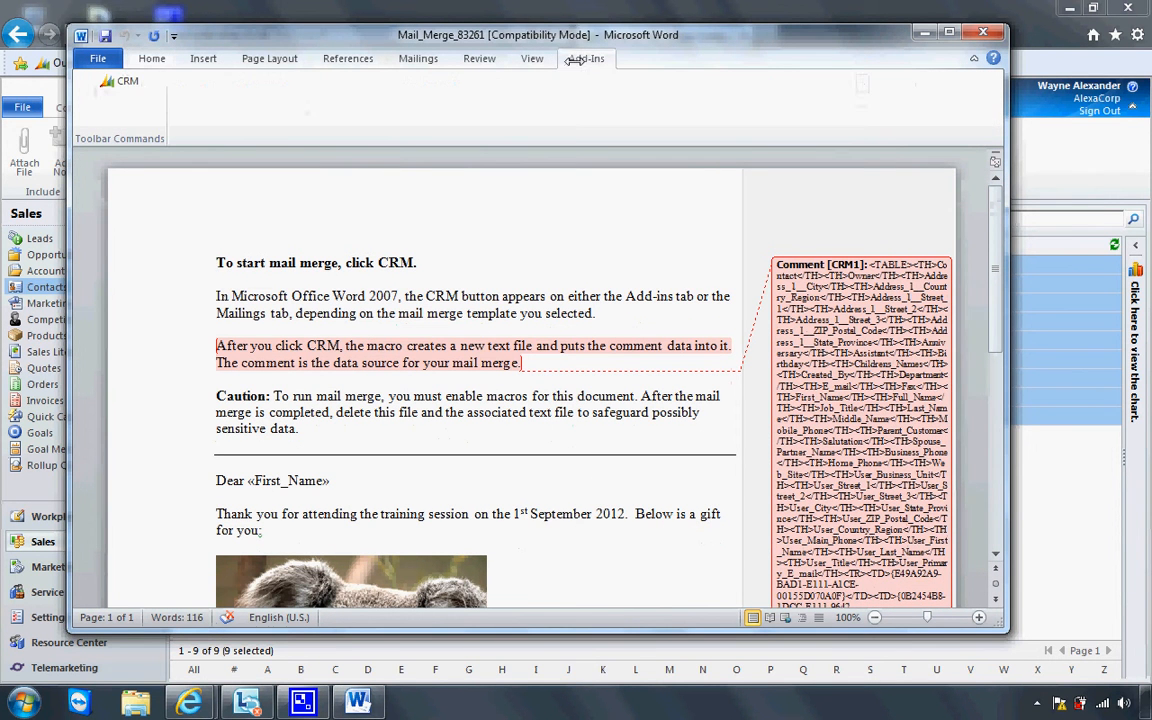
pyautogui.click(125, 84)
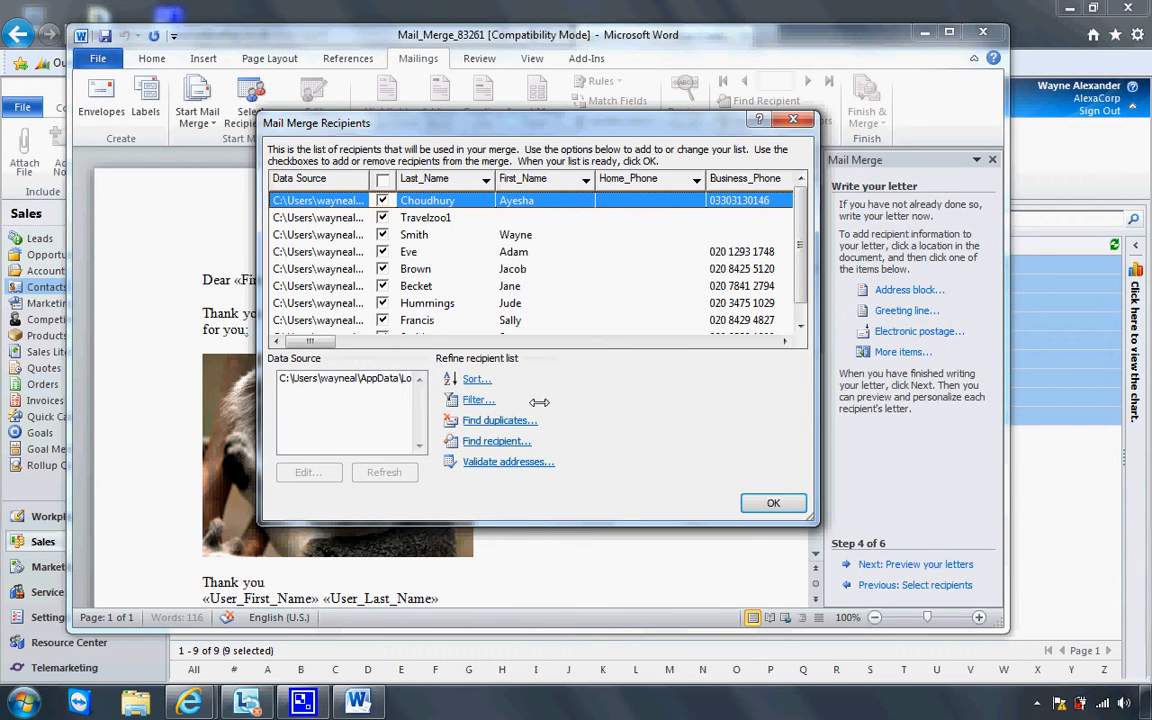
# Accept all contacts and merge every record into individual letters in Letters1, then scroll through them
pyautogui.click(754, 504)
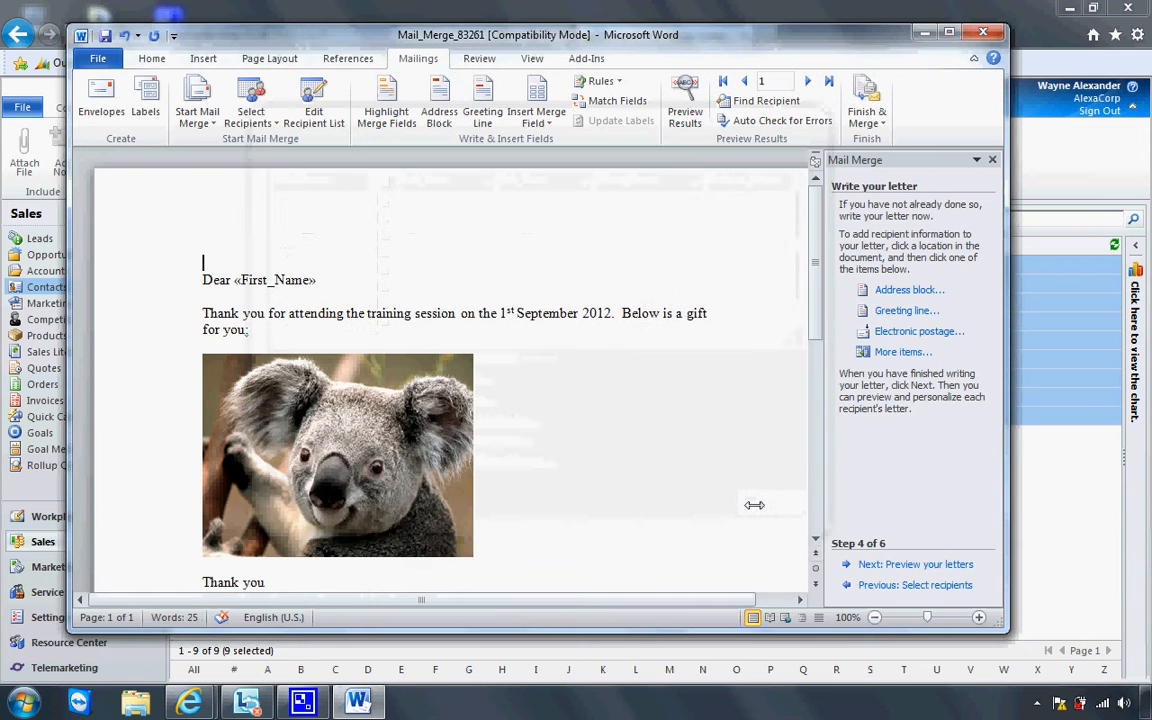
pyautogui.click(886, 565)
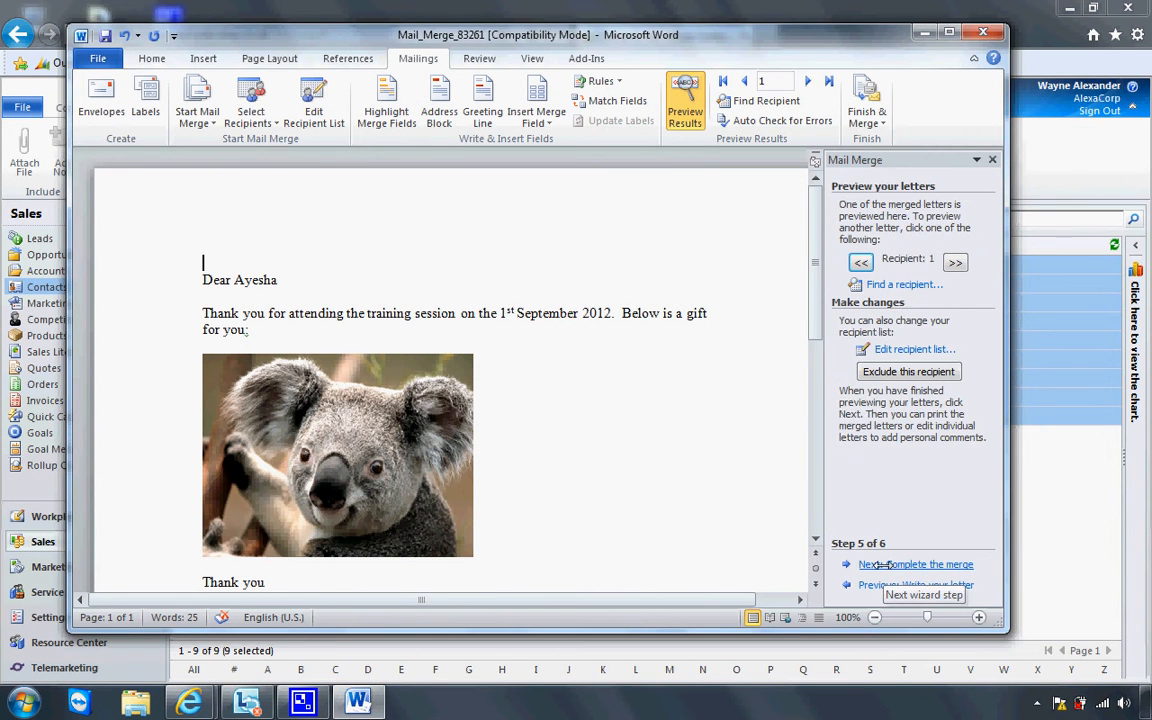
pyautogui.click(886, 565)
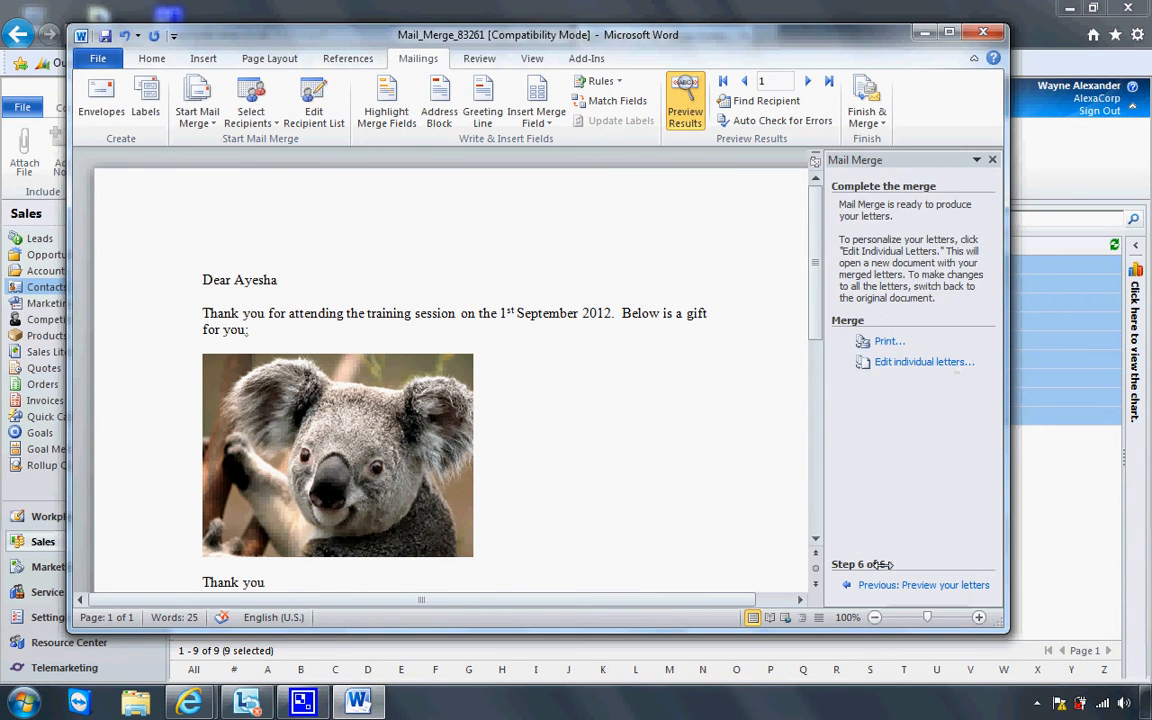
pyautogui.click(940, 362)
pyautogui.click(535, 364)
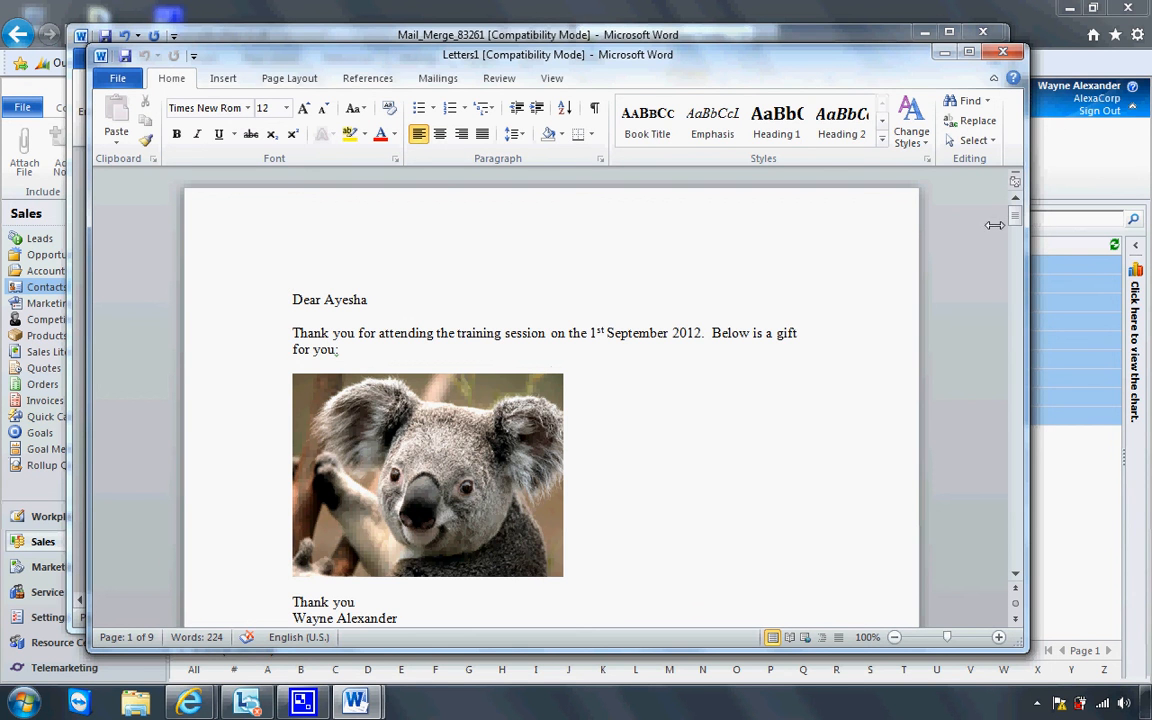
pyautogui.moveTo(1010, 219); pyautogui.dragTo(1011, 223)
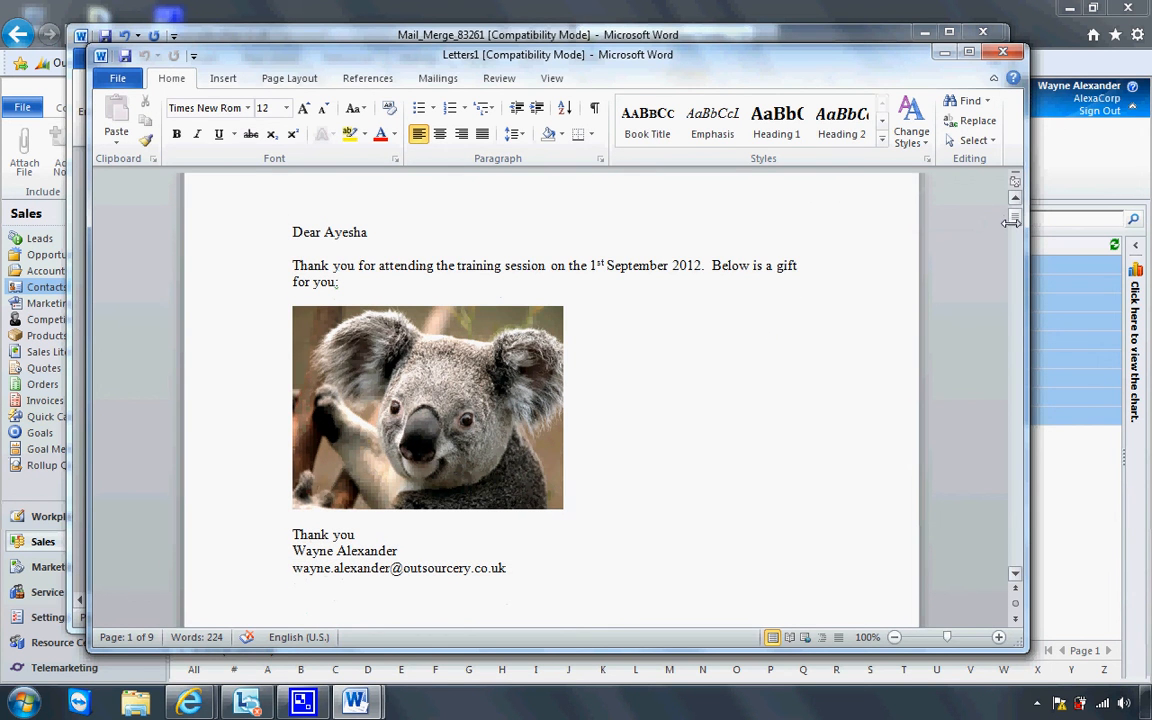
pyautogui.moveTo(1011, 222); pyautogui.dragTo(1014, 222)
pyautogui.moveTo(1015, 224); pyautogui.dragTo(1020, 301)
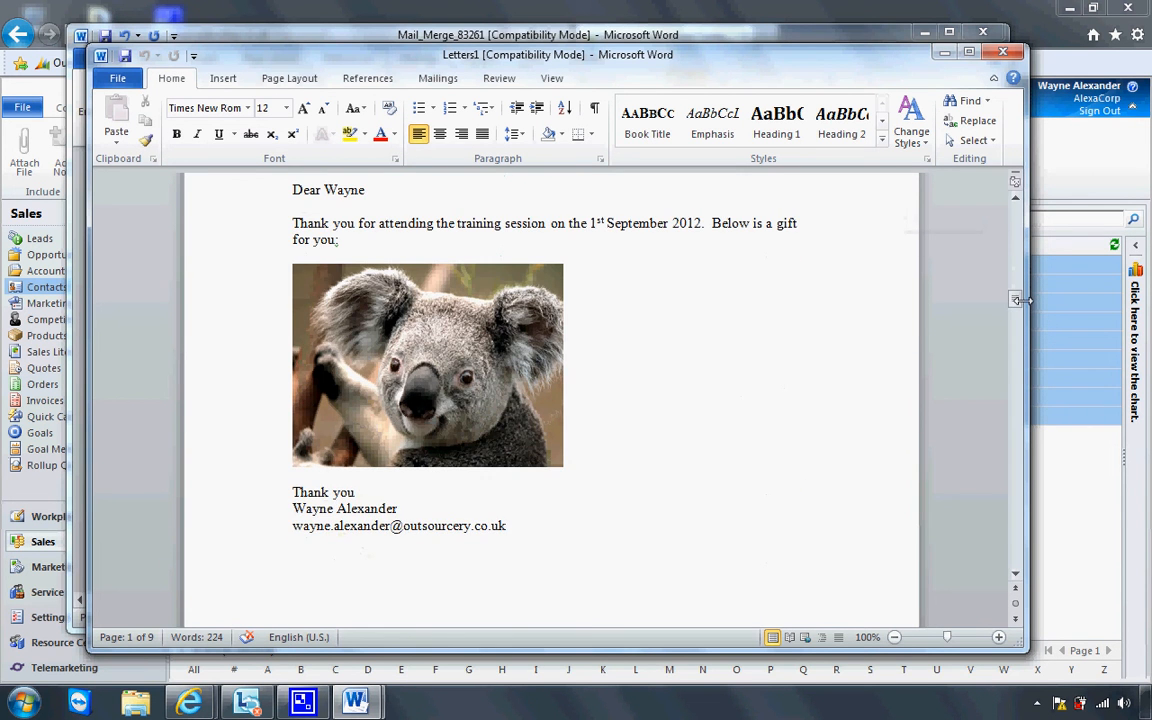
# Close Letters1 and Mail_Merge_83261 without saving, then close the downloads window
pyautogui.click(1003, 51)
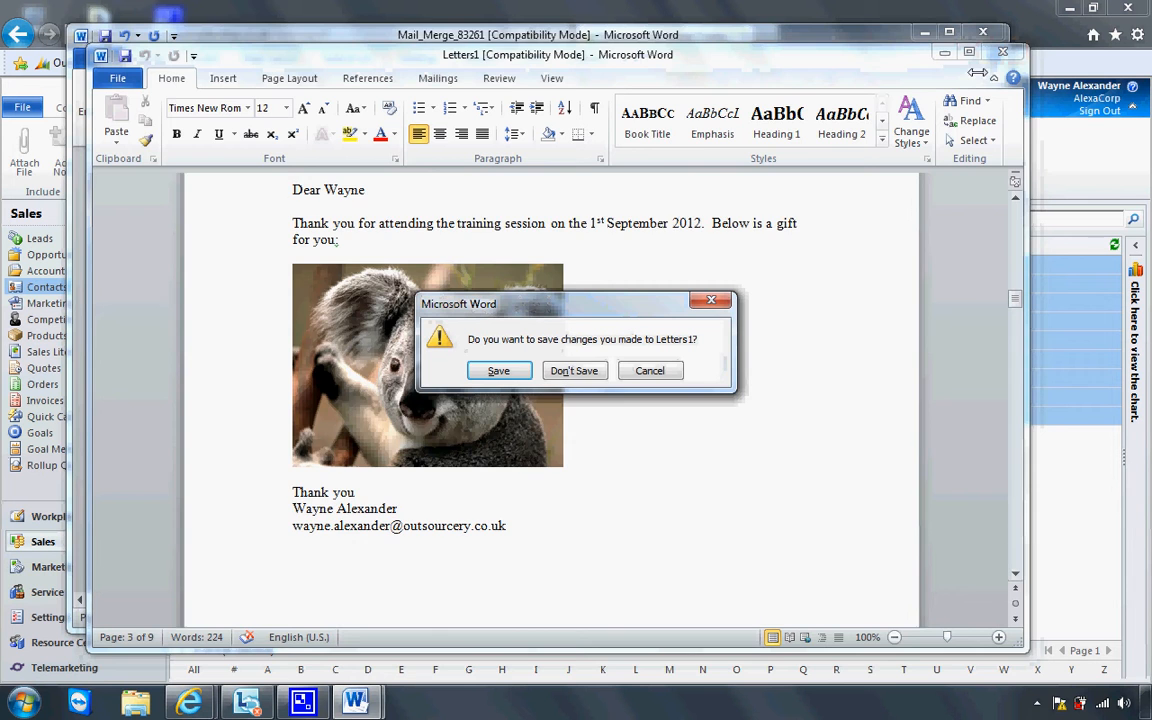
pyautogui.click(573, 370)
pyautogui.click(983, 32)
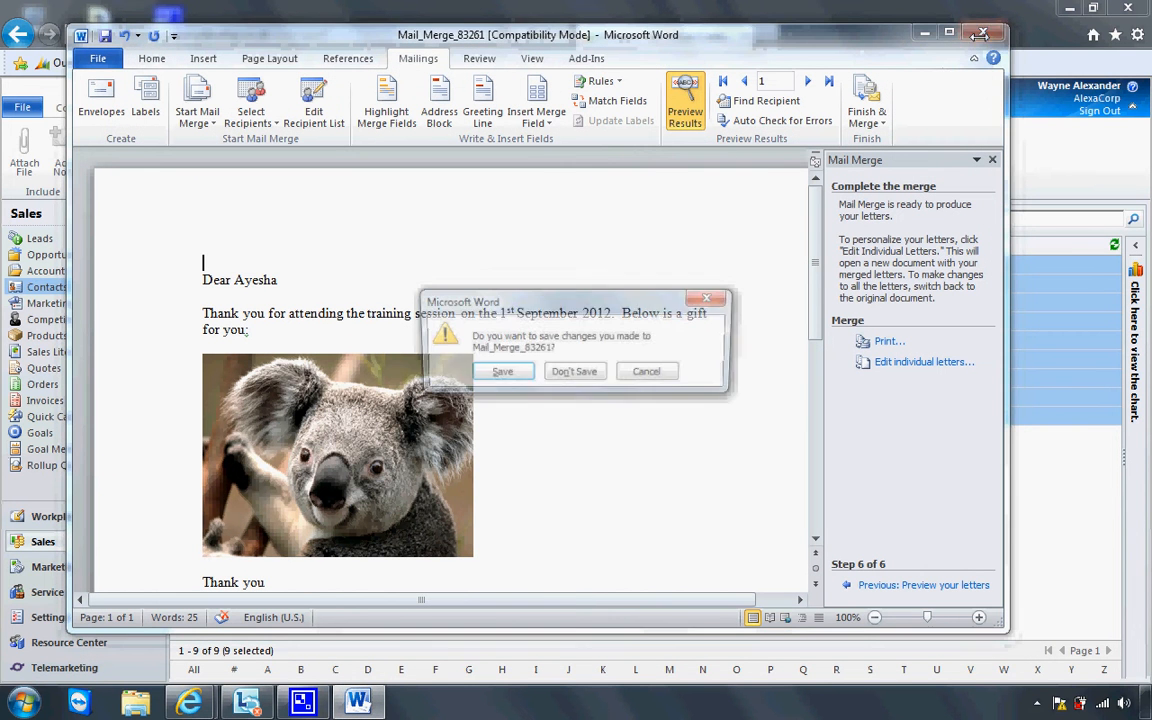
pyautogui.click(573, 373)
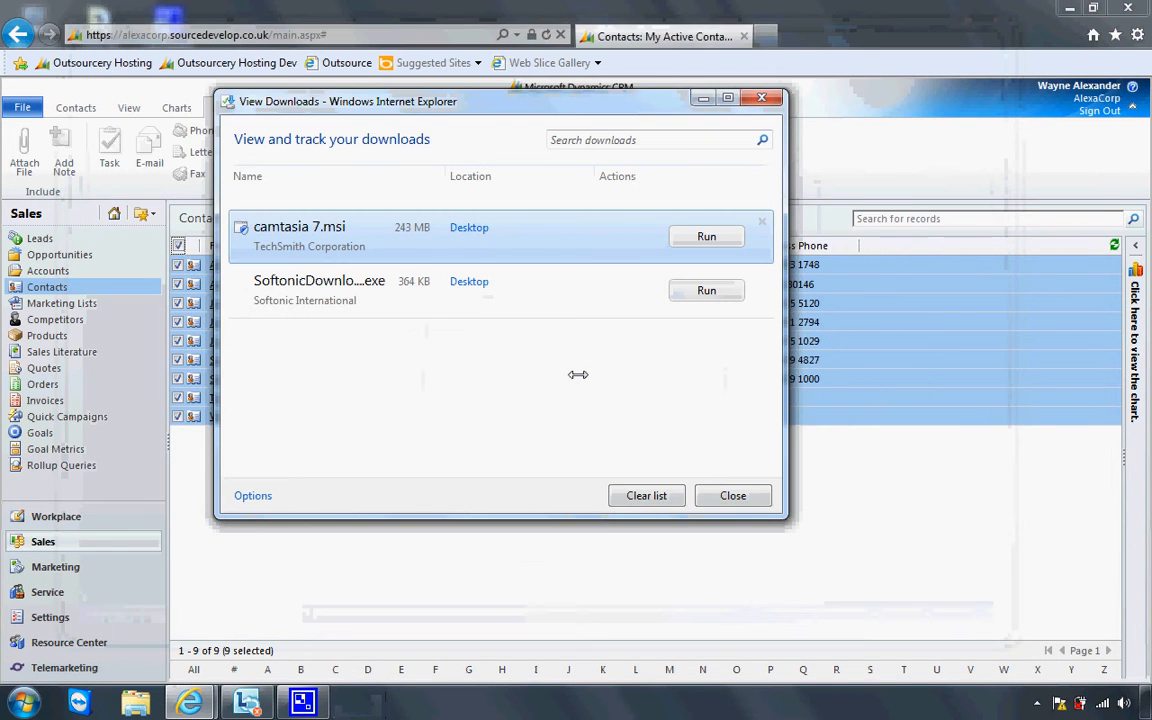
pyautogui.click(762, 99)
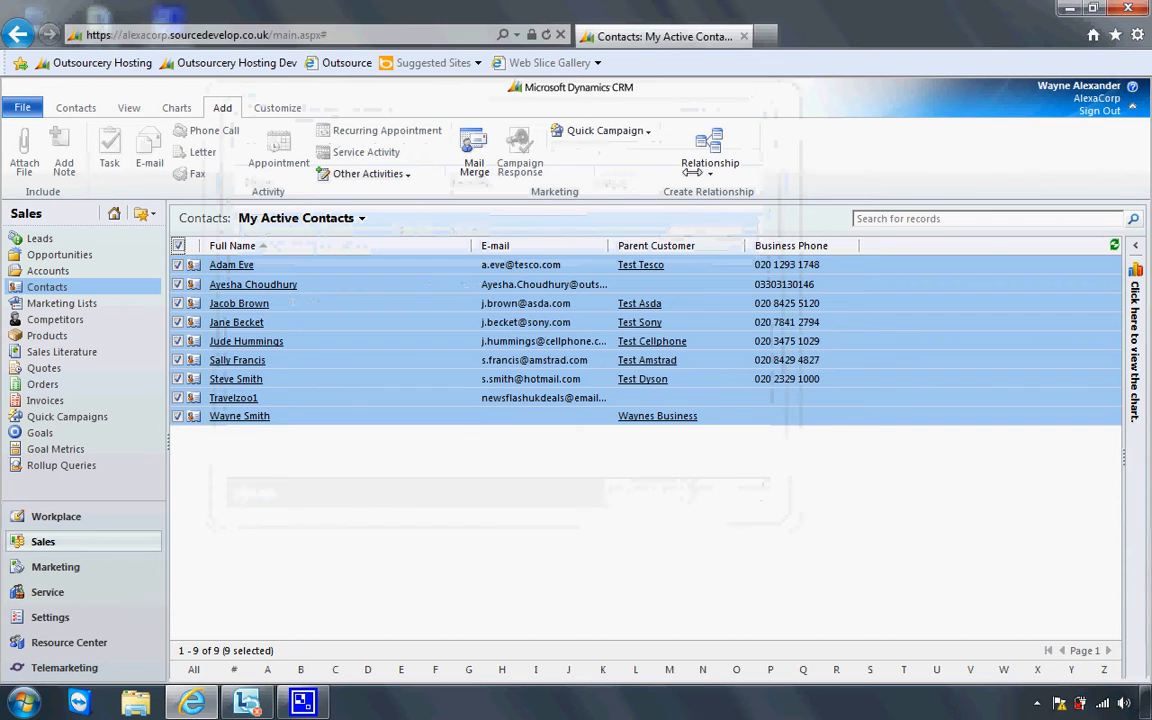